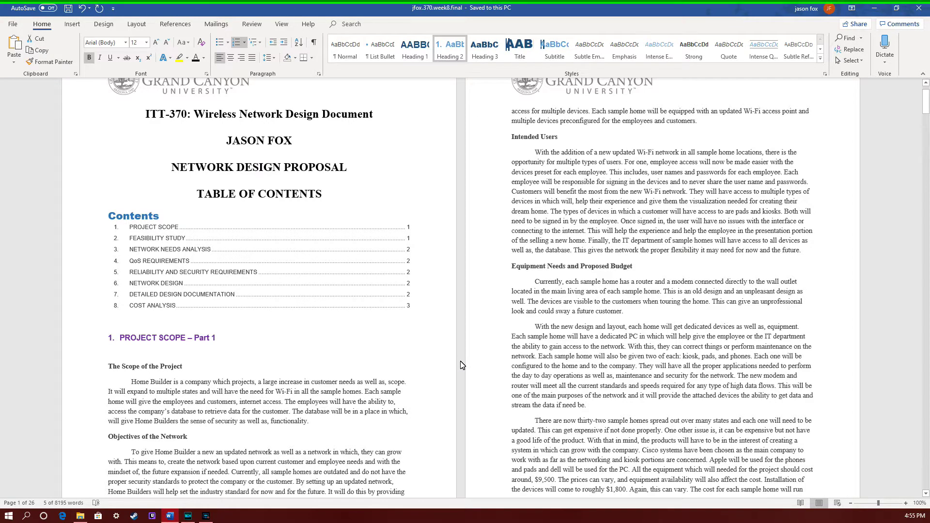
Move past the Feasibility Study to the list of current, proposed and alternative modems and routers
{"action": "key", "text": "Down"}
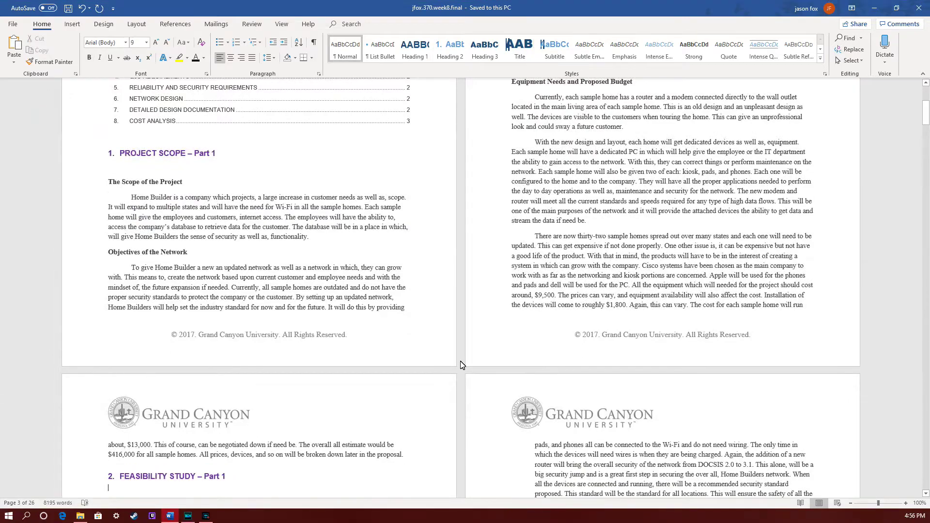
{"action": "key", "text": "Down"}
{"action": "key", "text": "Down"}
{"action": "key", "text": "Down"}
{"action": "key", "text": "Down"}
{"action": "key", "text": "Down"}
{"action": "key", "text": "Down"}
{"action": "key", "text": "Down"}
{"action": "key", "text": "Down"}
{"action": "key", "text": "Down"}
{"action": "key", "text": "Down"}
{"action": "key", "text": "Down"}
{"action": "key", "text": "Down"}
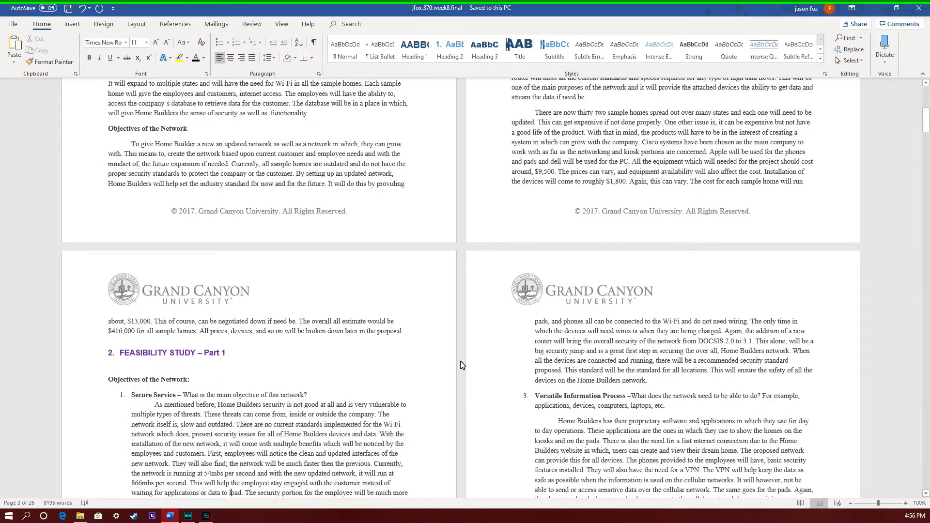
{"action": "key", "text": "Down"}
{"action": "key", "text": "Down"}
{"action": "key", "text": "Down"}
{"action": "key", "text": "Down"}
{"action": "key", "text": "Down"}
{"action": "key", "text": "Down"}
{"action": "key", "text": "Down"}
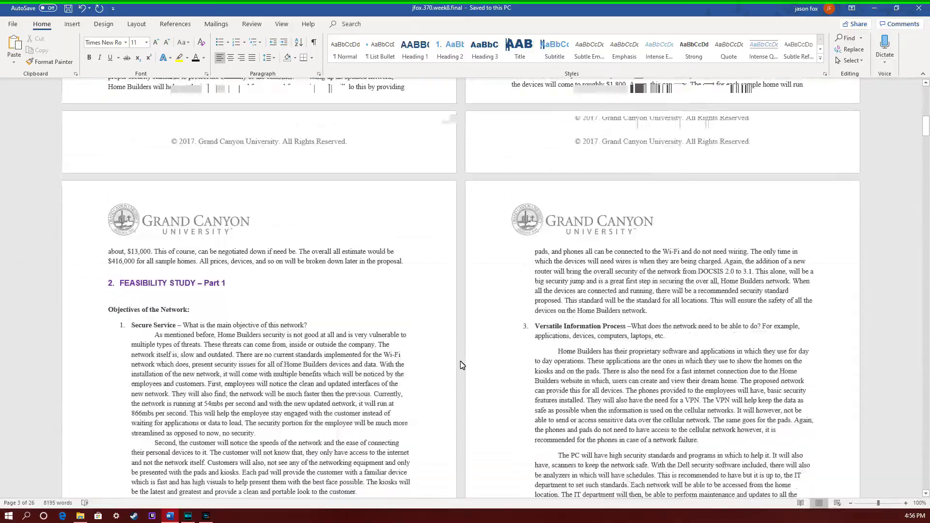
{"action": "scroll", "coordinate": [461, 365], "scroll_direction": "down", "scroll_amount": 5}
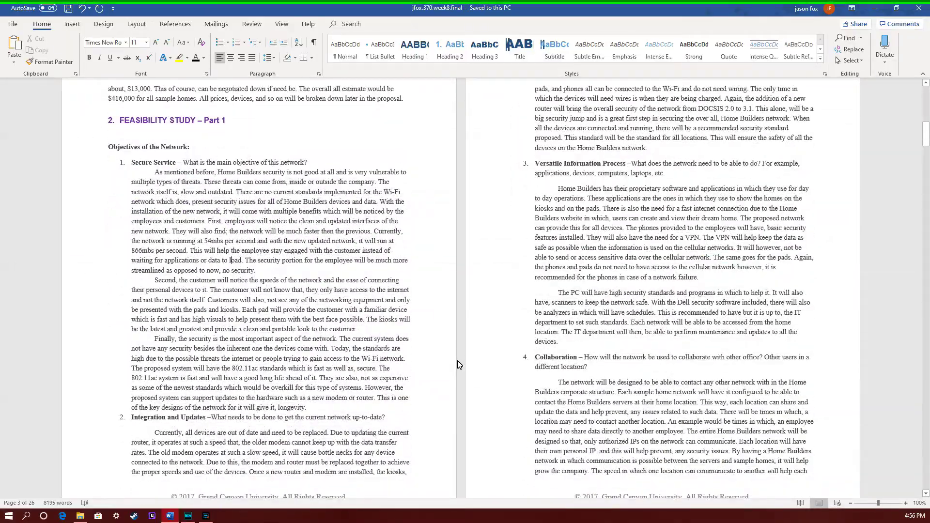
{"action": "scroll", "coordinate": [459, 365], "scroll_direction": "down", "scroll_amount": 4}
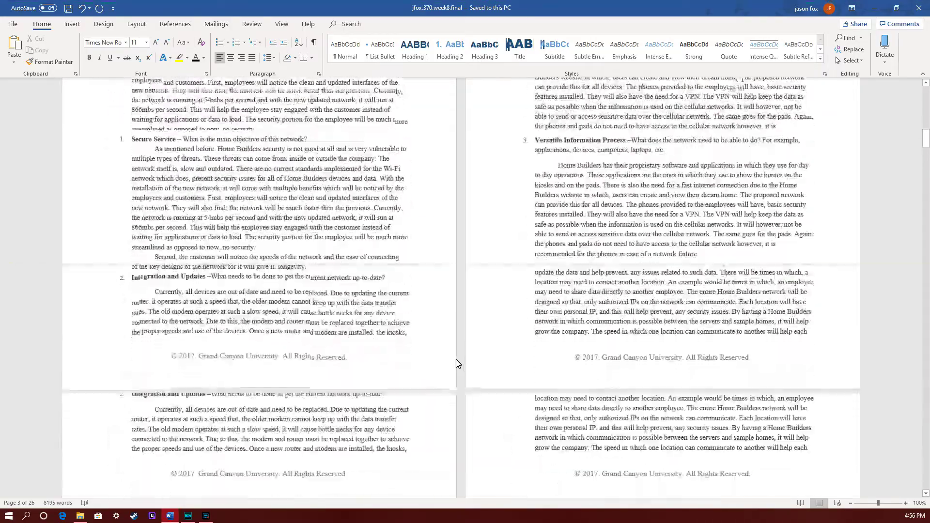
{"action": "scroll", "coordinate": [458, 364], "scroll_direction": "down", "scroll_amount": 6}
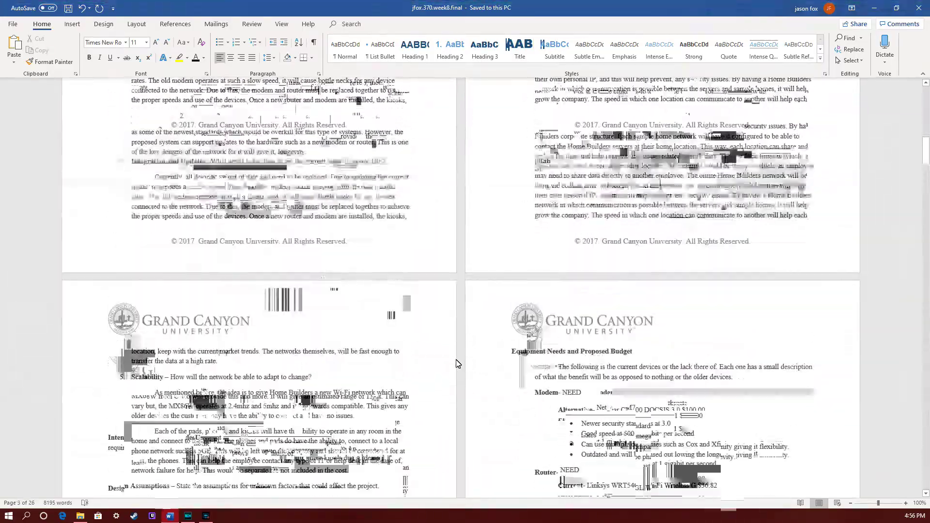
{"action": "scroll", "coordinate": [457, 364], "scroll_direction": "down", "scroll_amount": 4}
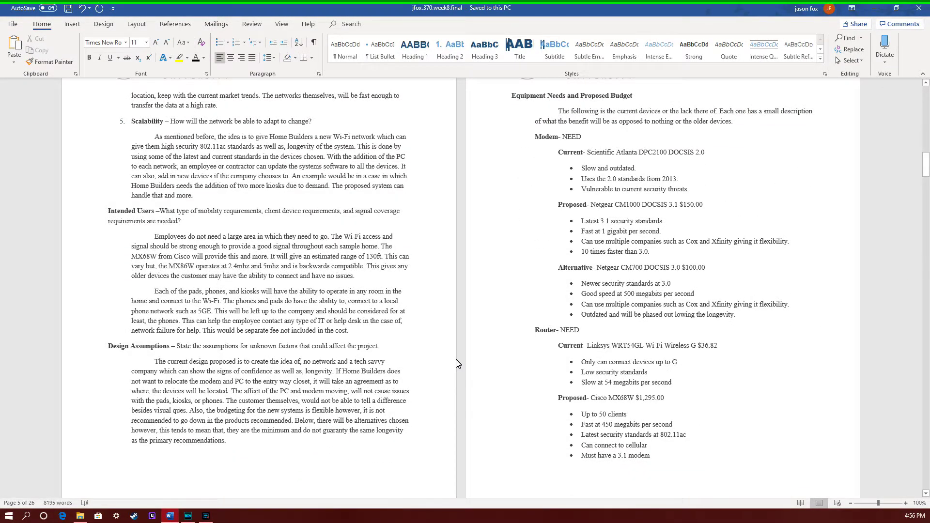
{"action": "scroll", "coordinate": [458, 364], "scroll_direction": "down", "scroll_amount": 1}
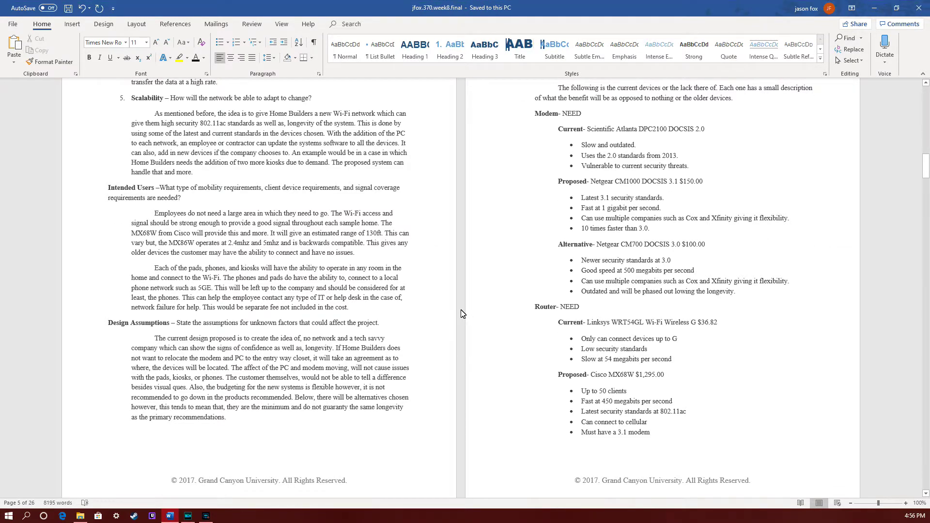
Scroll through the budget, Network Needs Analysis and QoS pages to section 5 on page 15
{"action": "scroll", "coordinate": [461, 314], "scroll_direction": "down", "scroll_amount": 15}
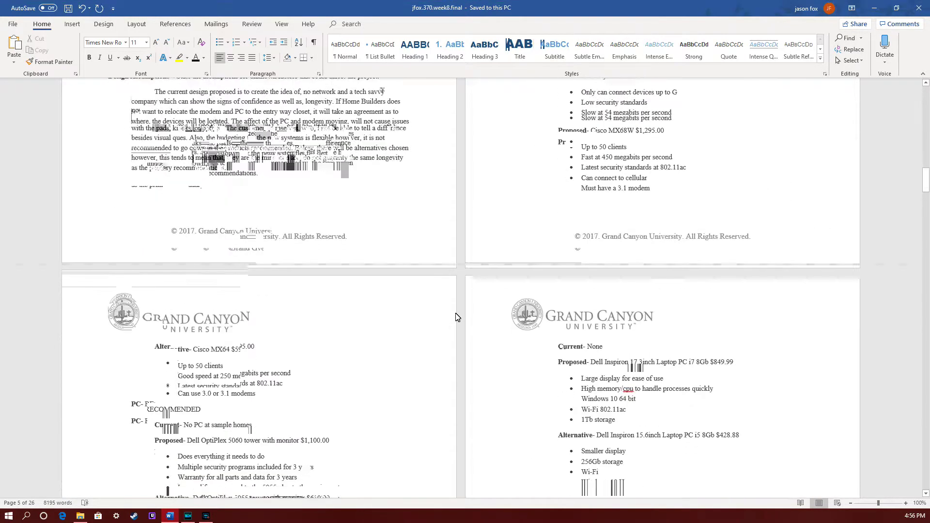
{"action": "scroll", "coordinate": [457, 317], "scroll_direction": "down", "scroll_amount": 10}
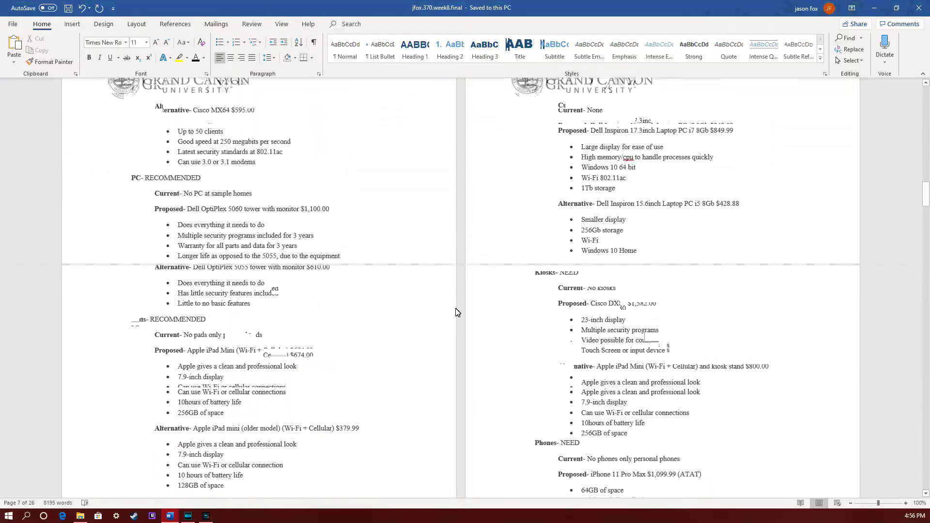
{"action": "scroll", "coordinate": [457, 317], "scroll_direction": "down", "scroll_amount": 10}
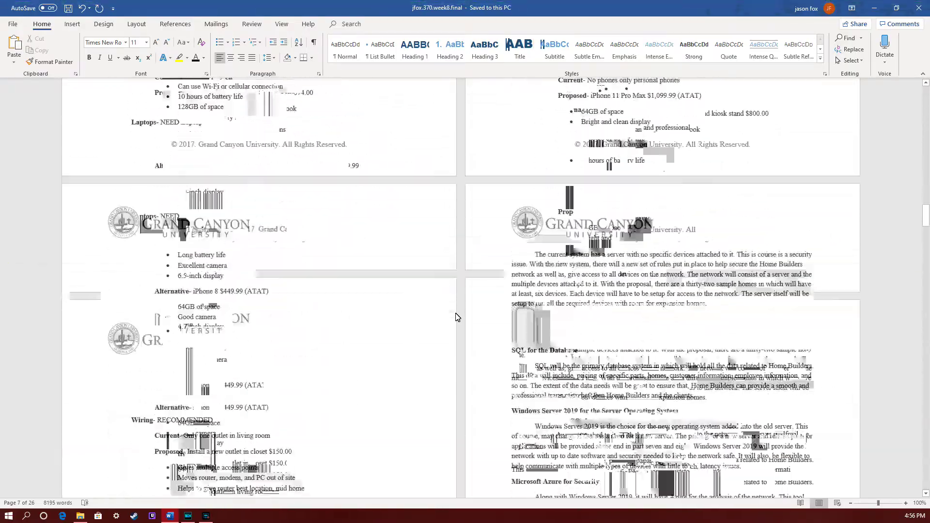
{"action": "scroll", "coordinate": [457, 318], "scroll_direction": "down", "scroll_amount": 10}
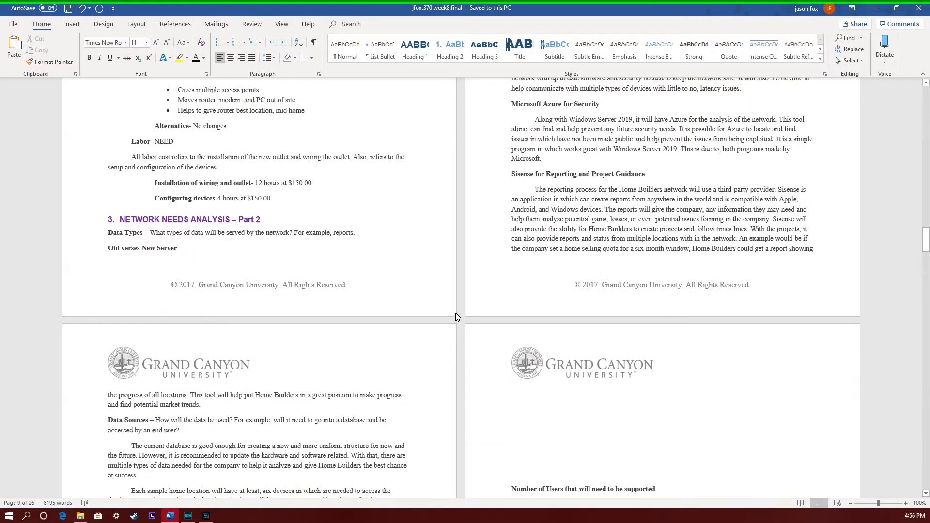
{"action": "scroll", "coordinate": [457, 318], "scroll_direction": "down", "scroll_amount": 5}
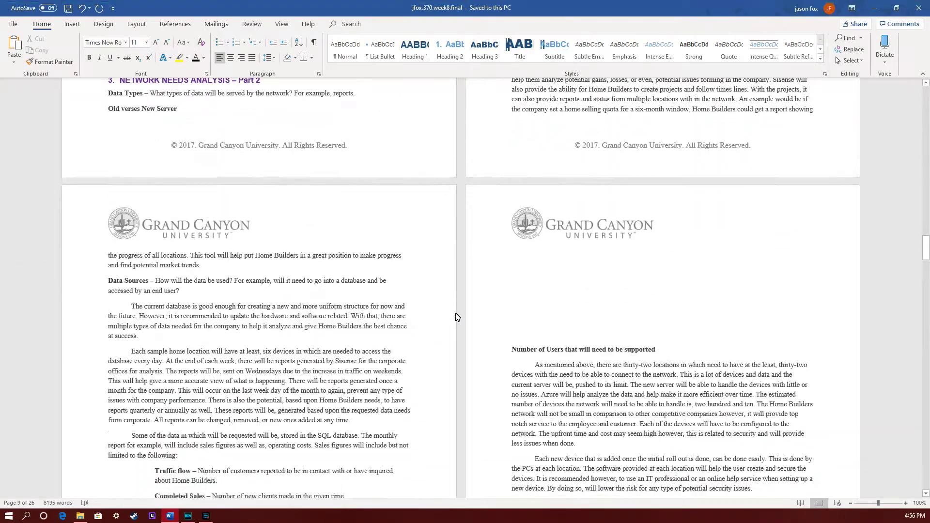
{"action": "scroll", "coordinate": [457, 317], "scroll_direction": "down", "scroll_amount": 6}
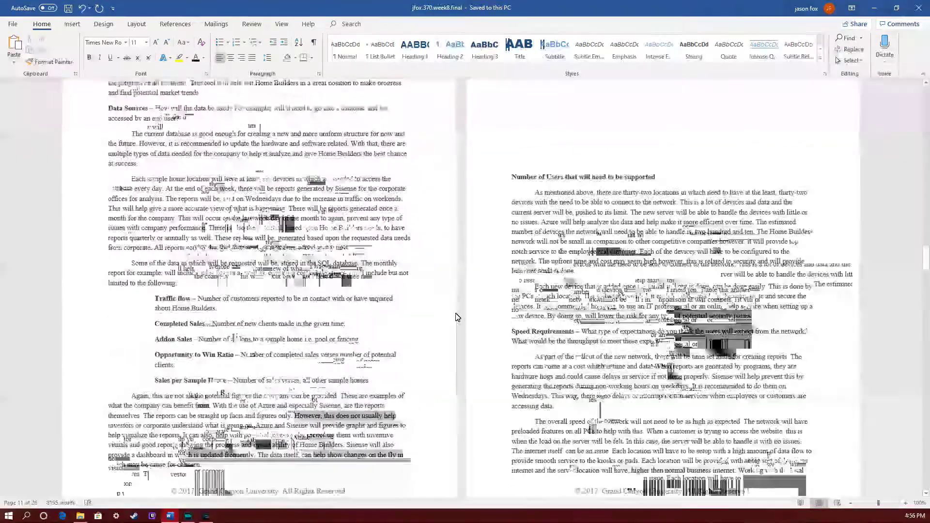
{"action": "scroll", "coordinate": [456, 317], "scroll_direction": "down", "scroll_amount": 1}
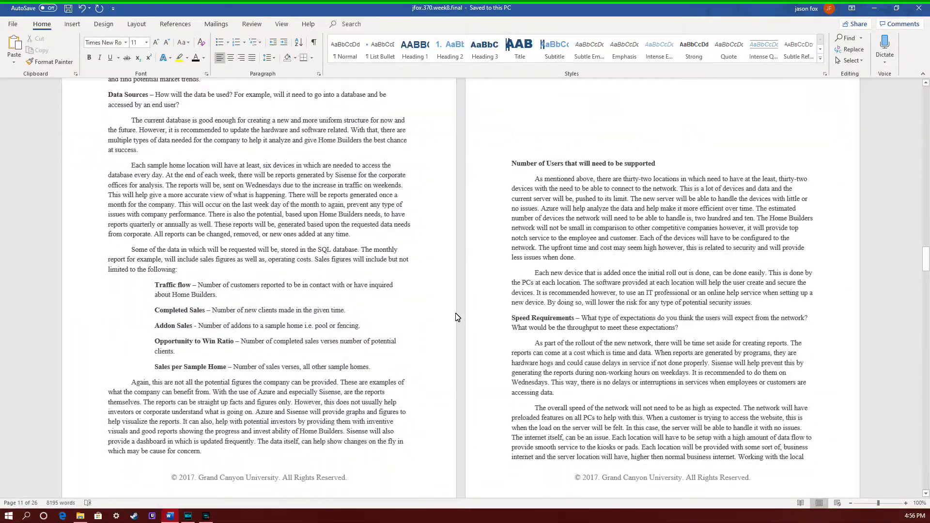
{"action": "scroll", "coordinate": [457, 318], "scroll_direction": "down", "scroll_amount": 7}
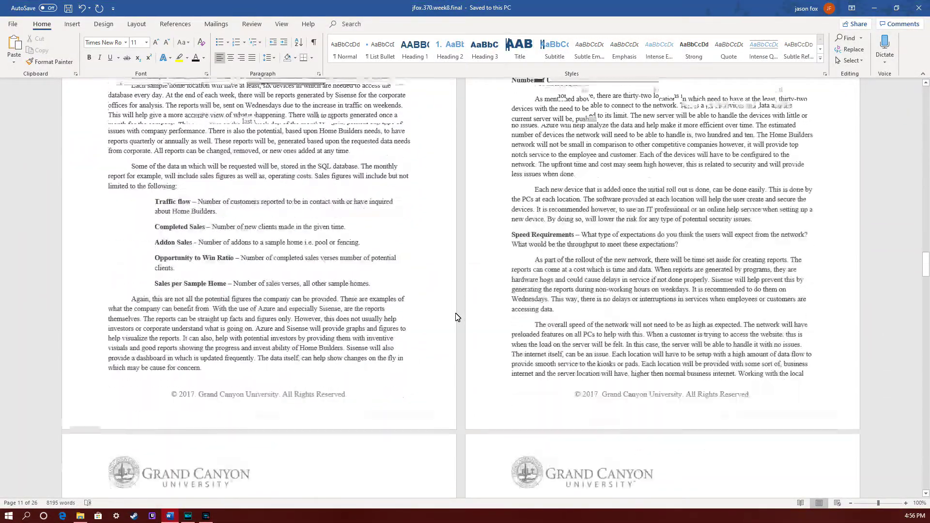
{"action": "scroll", "coordinate": [457, 317], "scroll_direction": "down", "scroll_amount": 3}
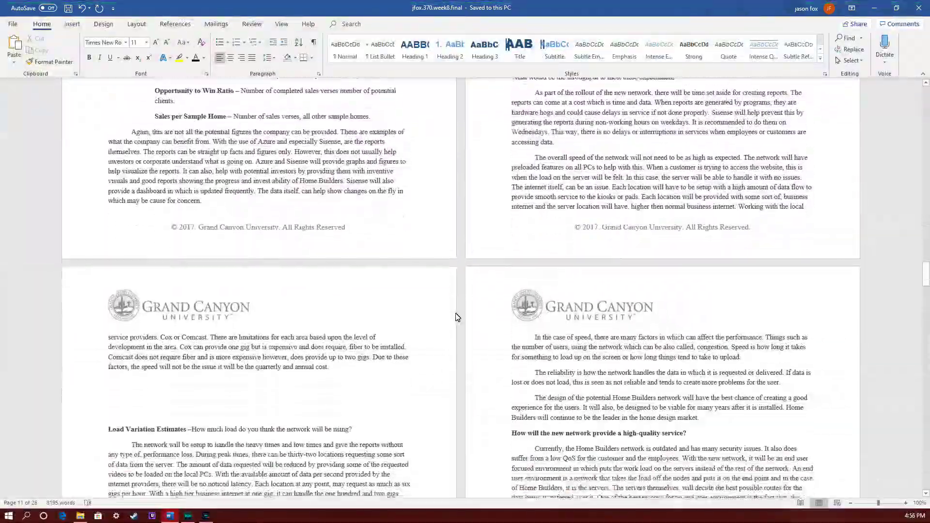
{"action": "scroll", "coordinate": [457, 317], "scroll_direction": "down", "scroll_amount": 12}
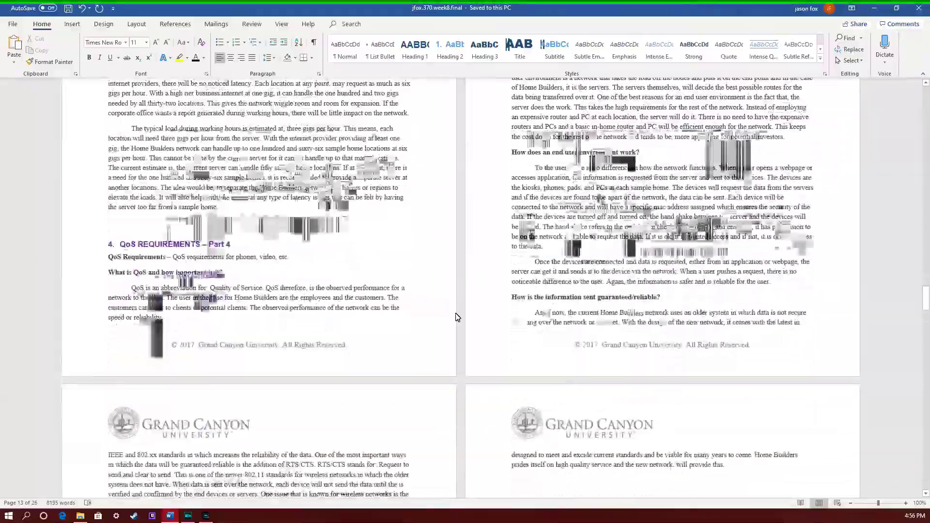
{"action": "scroll", "coordinate": [457, 318], "scroll_direction": "down", "scroll_amount": 4}
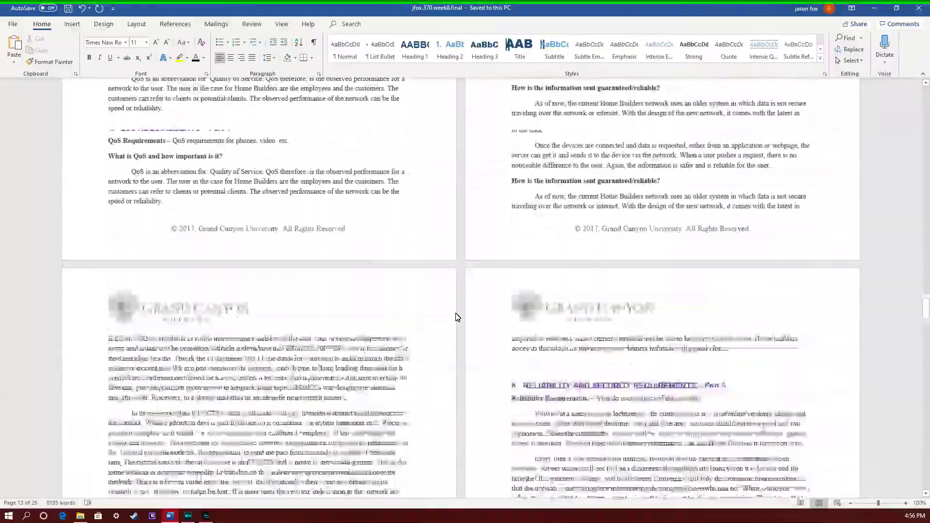
{"action": "scroll", "coordinate": [457, 317], "scroll_direction": "down", "scroll_amount": 4}
Scroll from page 15 to page 19's Group Network Shome01 diagram and primary servers description
{"action": "scroll", "coordinate": [457, 317], "scroll_direction": "down", "scroll_amount": 7}
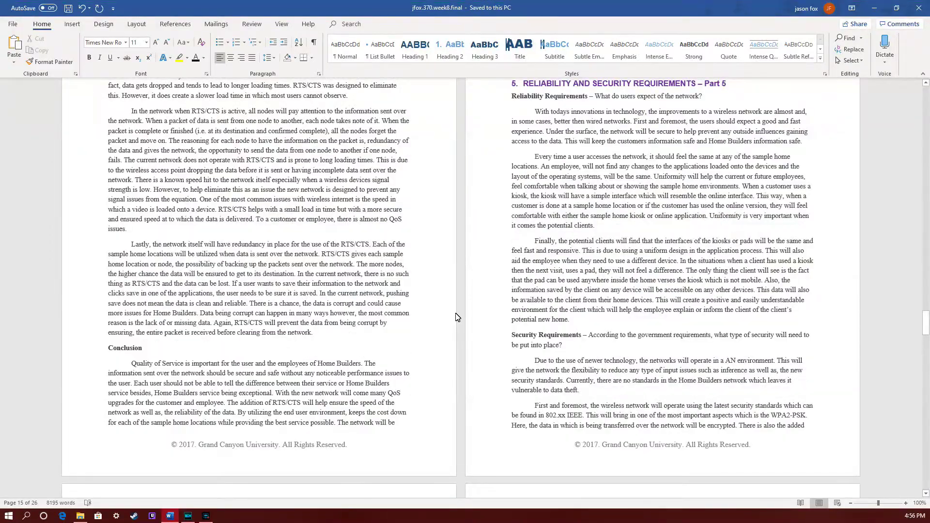
{"action": "scroll", "coordinate": [457, 317], "scroll_direction": "down", "scroll_amount": 8}
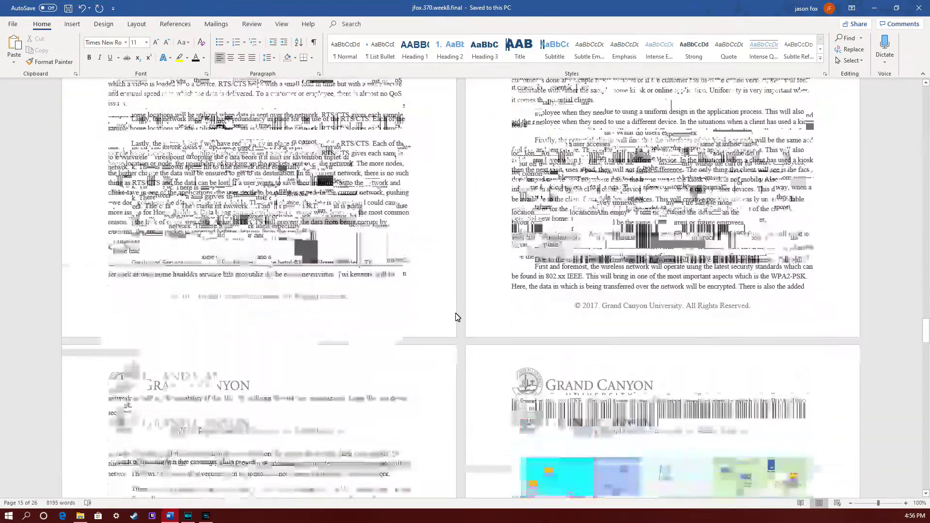
{"action": "scroll", "coordinate": [456, 317], "scroll_direction": "down", "scroll_amount": 6}
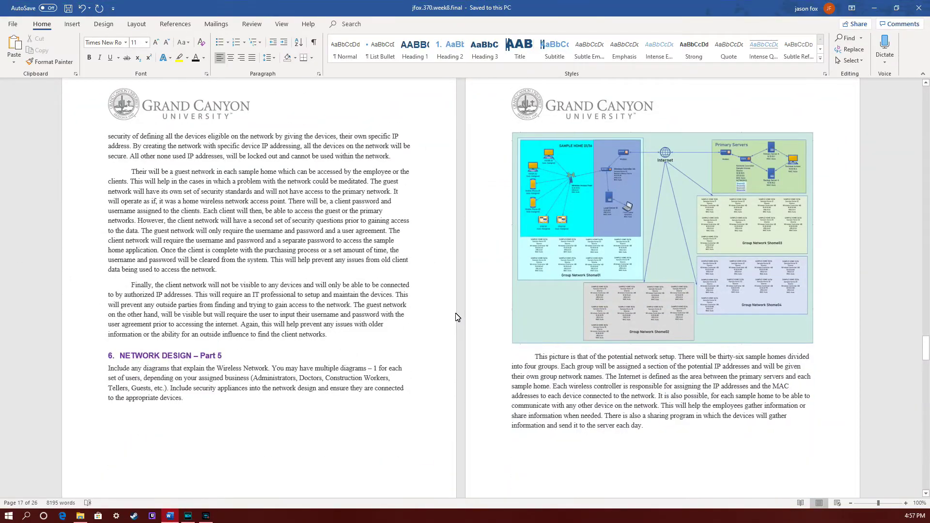
{"action": "scroll", "coordinate": [456, 317], "scroll_direction": "down", "scroll_amount": 5}
{"action": "scroll", "coordinate": [457, 317], "scroll_direction": "down", "scroll_amount": 10}
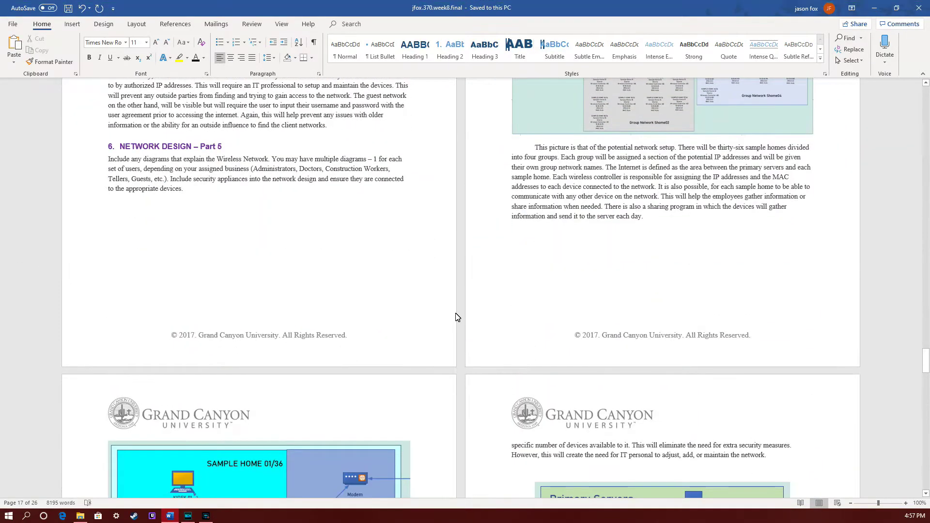
{"action": "scroll", "coordinate": [457, 317], "scroll_direction": "down", "scroll_amount": 4}
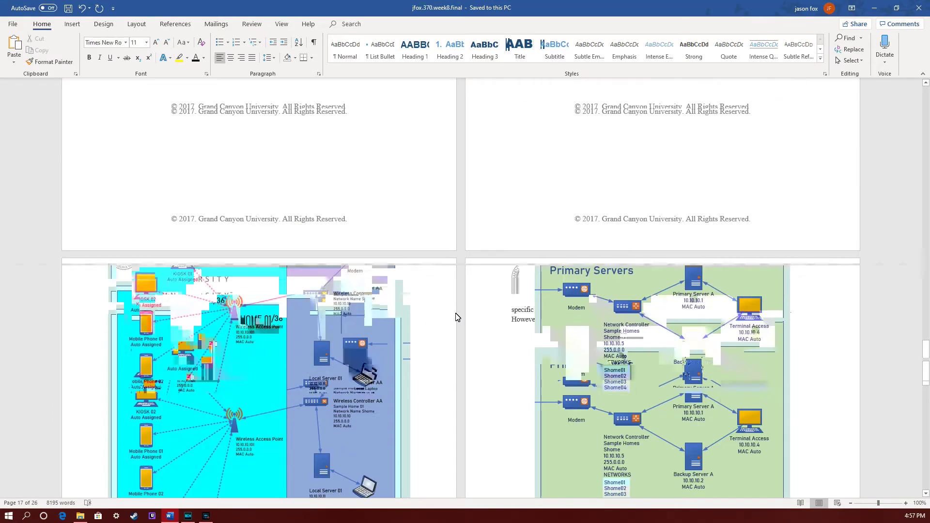
{"action": "scroll", "coordinate": [457, 318], "scroll_direction": "down", "scroll_amount": 4}
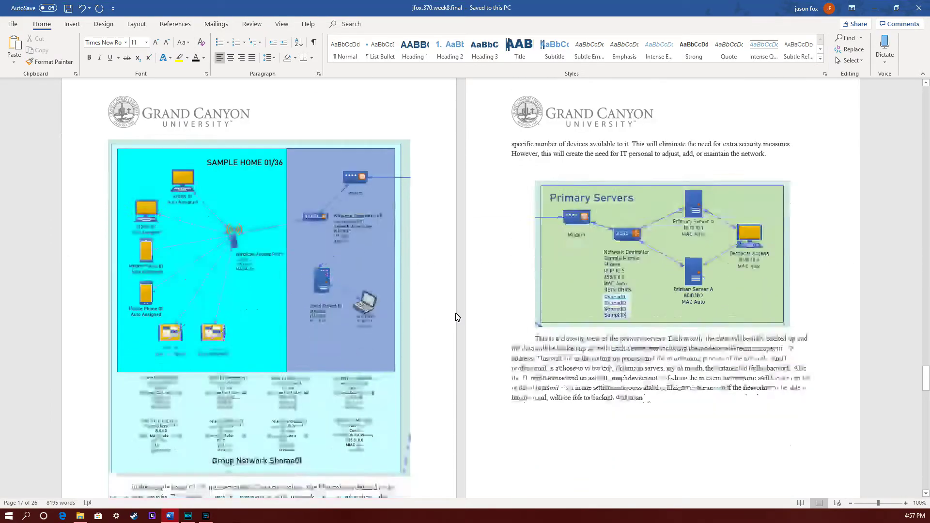
{"action": "scroll", "coordinate": [457, 317], "scroll_direction": "down", "scroll_amount": 3}
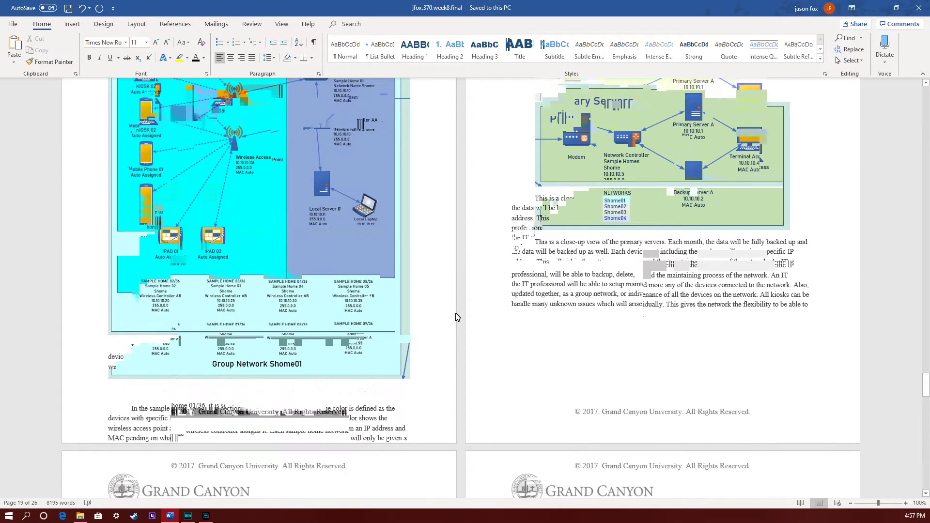
{"action": "left_click_drag", "start_coordinate": [926, 395], "coordinate": [912, 473]}
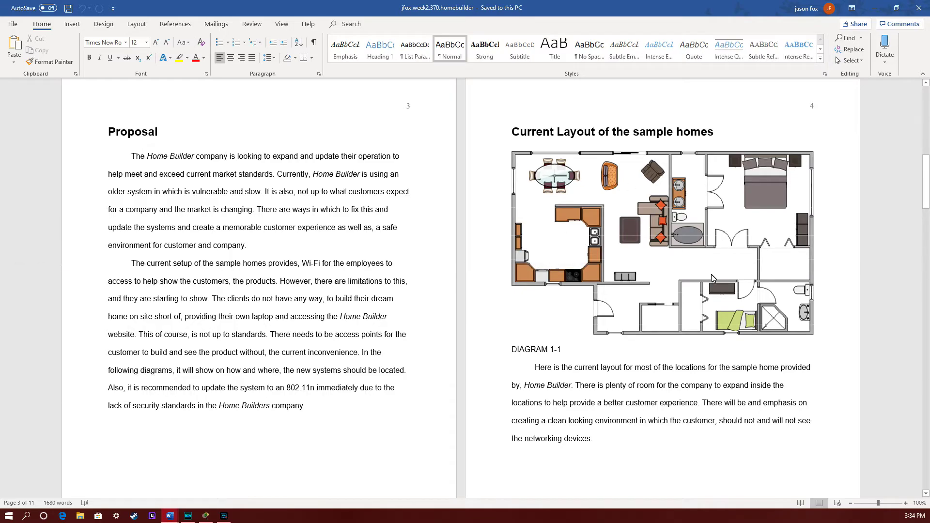
Scroll the Home Builder document to Diagrams 1-2 and 1-3 on pages 5 and 6
{"action": "scroll", "coordinate": [579, 286], "scroll_direction": "down", "scroll_amount": 2}
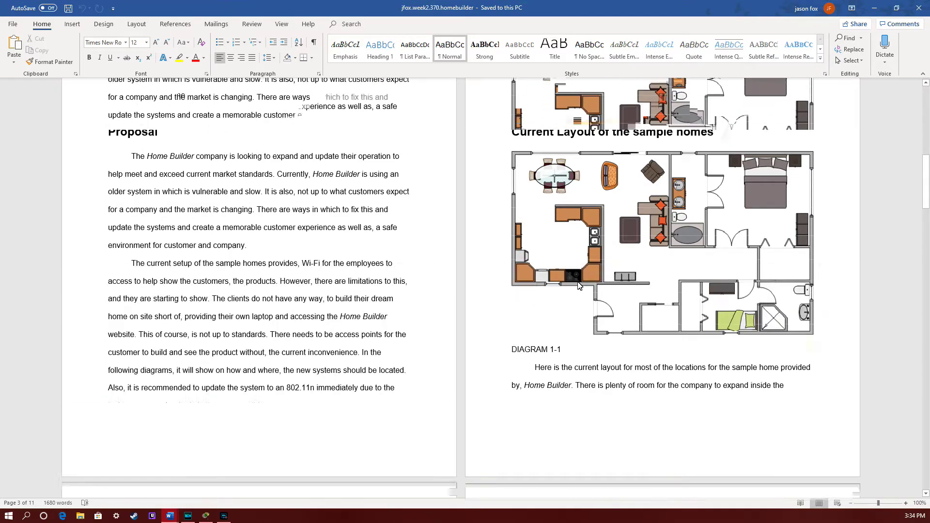
{"action": "scroll", "coordinate": [579, 286], "scroll_direction": "down", "scroll_amount": 10}
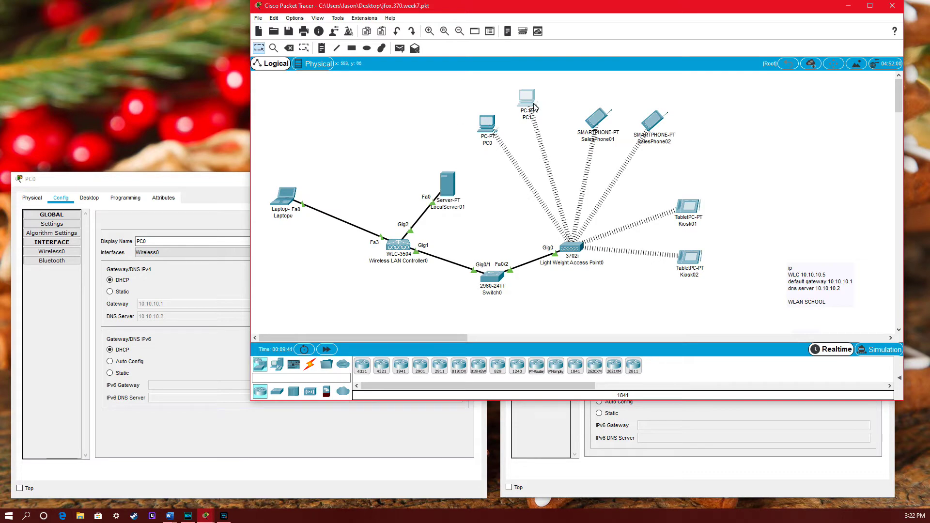
Open PC1's configuration window, then close it and return to the topology
{"action": "left_click", "coordinate": [533, 107]}
{"action": "left_click", "coordinate": [491, 135]}
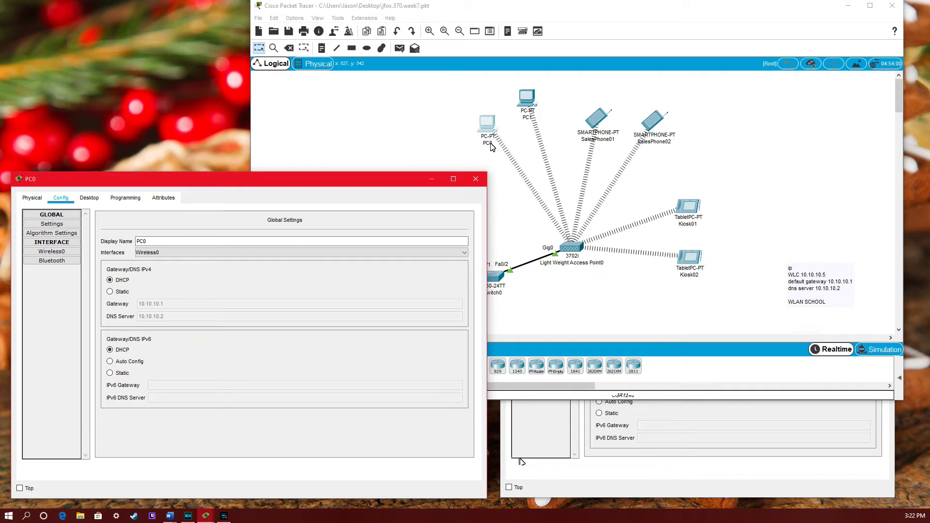
{"action": "left_click", "coordinate": [519, 465]}
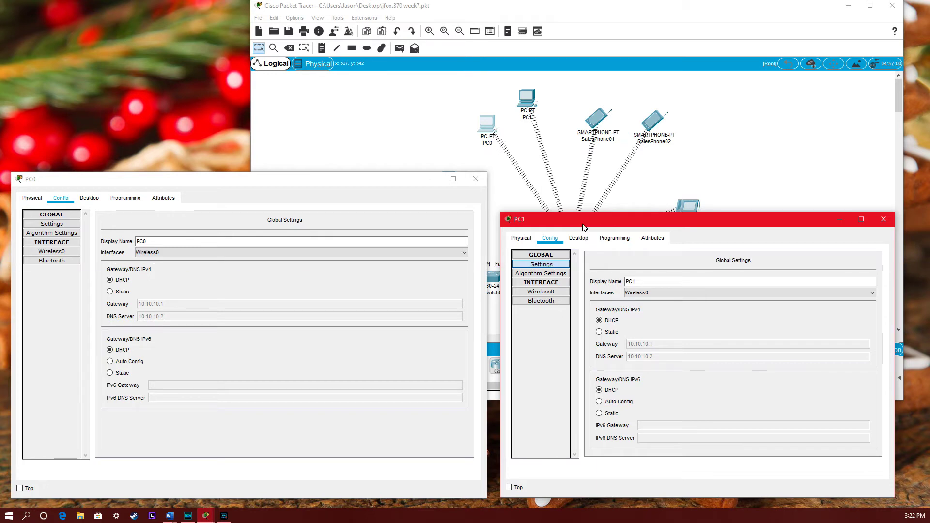
{"action": "left_click", "coordinate": [883, 219]}
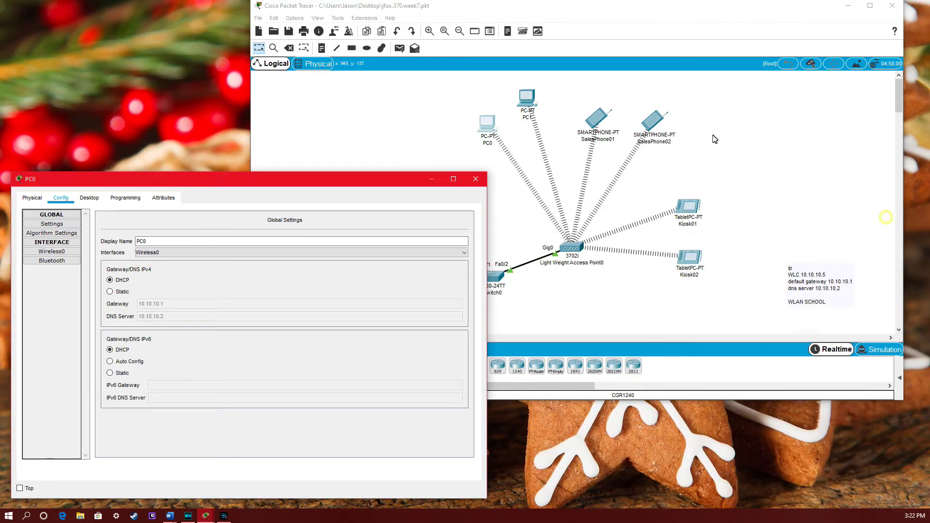
{"action": "left_click", "coordinate": [557, 100]}
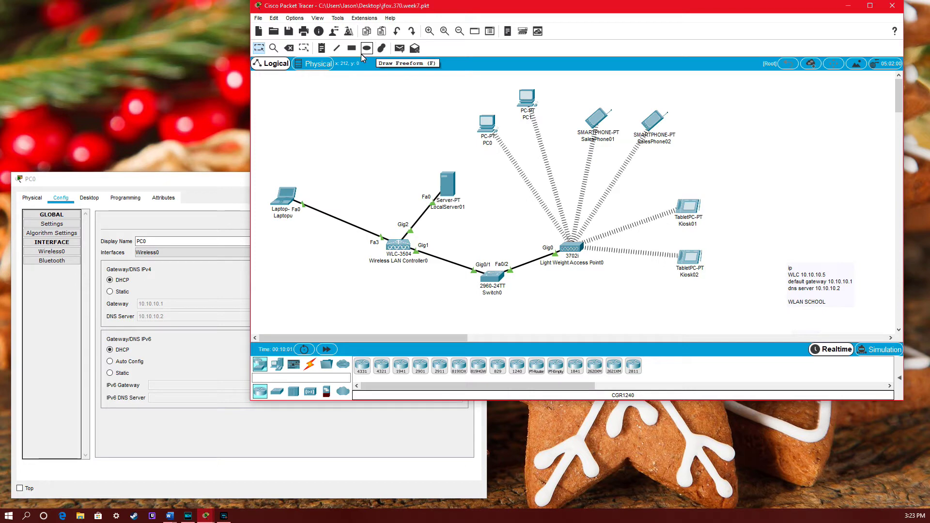
Try placing text notes on the topology canvas, then cancel with Esc
{"action": "left_click", "coordinate": [322, 47]}
{"action": "left_click", "coordinate": [367, 100]}
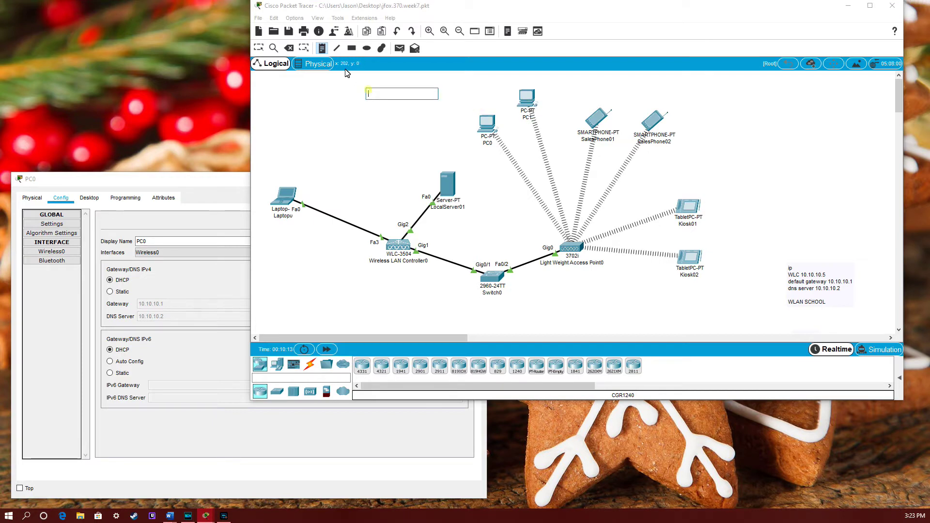
{"action": "left_click", "coordinate": [327, 51]}
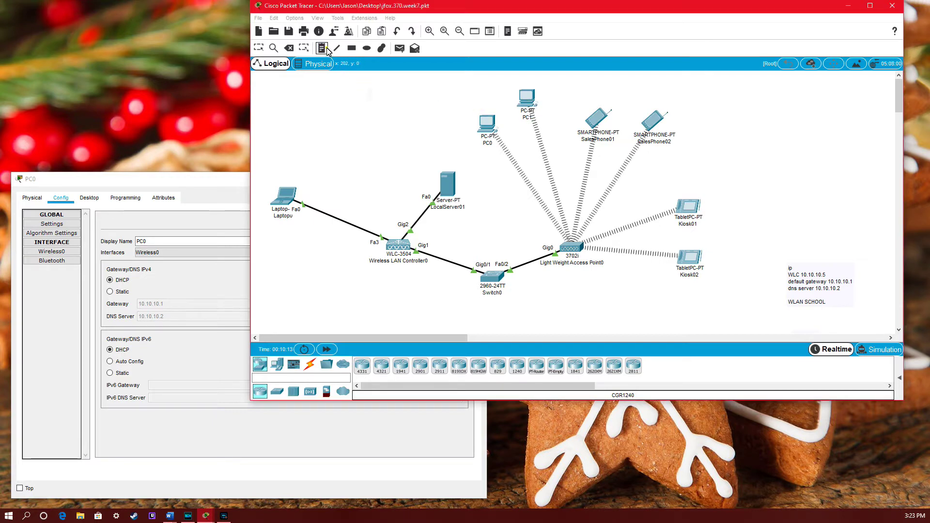
{"action": "left_click", "coordinate": [338, 90]}
{"action": "key", "text": "Escape"}
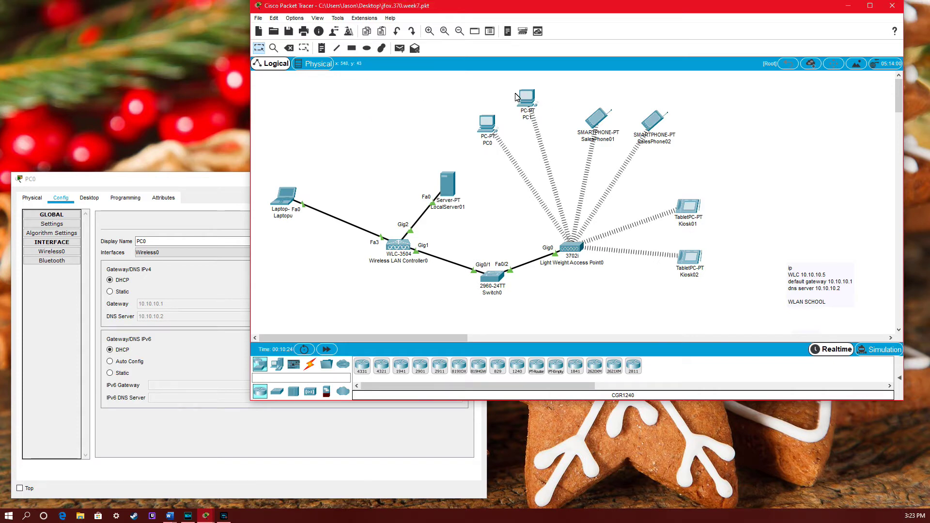
Reopen and close PC1's configuration, then bring PC0's configuration window forward
{"action": "left_click", "coordinate": [526, 106]}
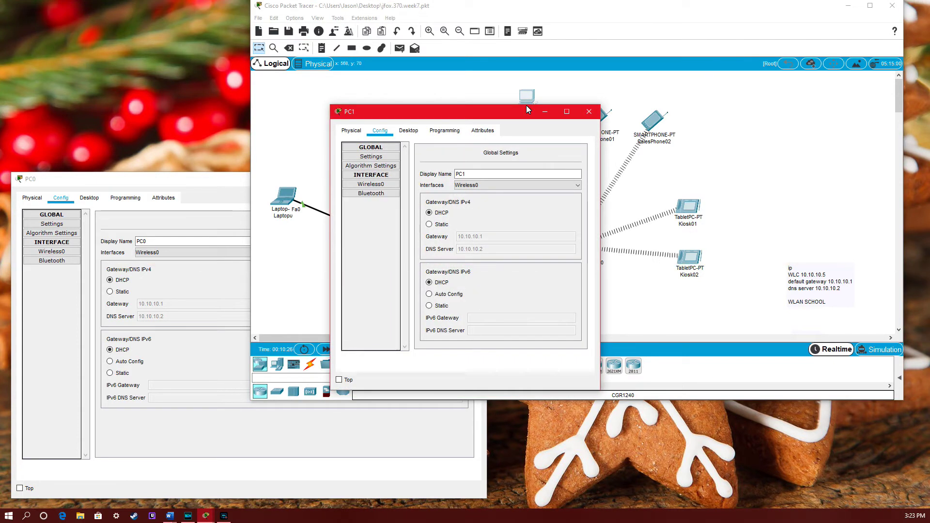
{"action": "left_click", "coordinate": [596, 114]}
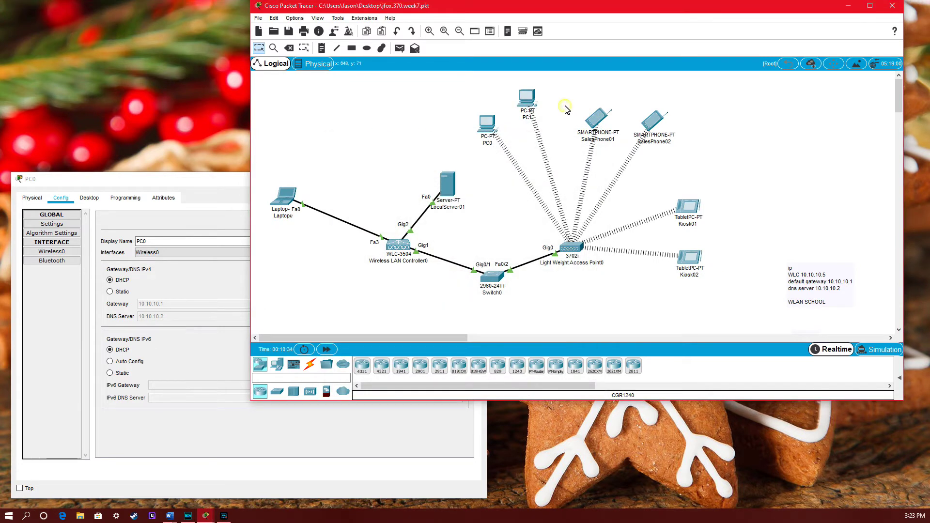
{"action": "mouse_move", "coordinate": [529, 96]}
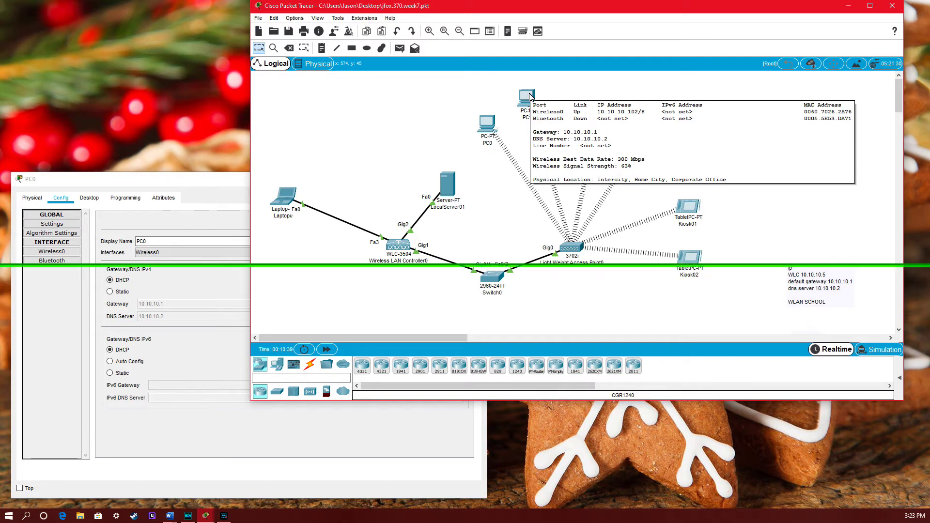
{"action": "mouse_move", "coordinate": [482, 130]}
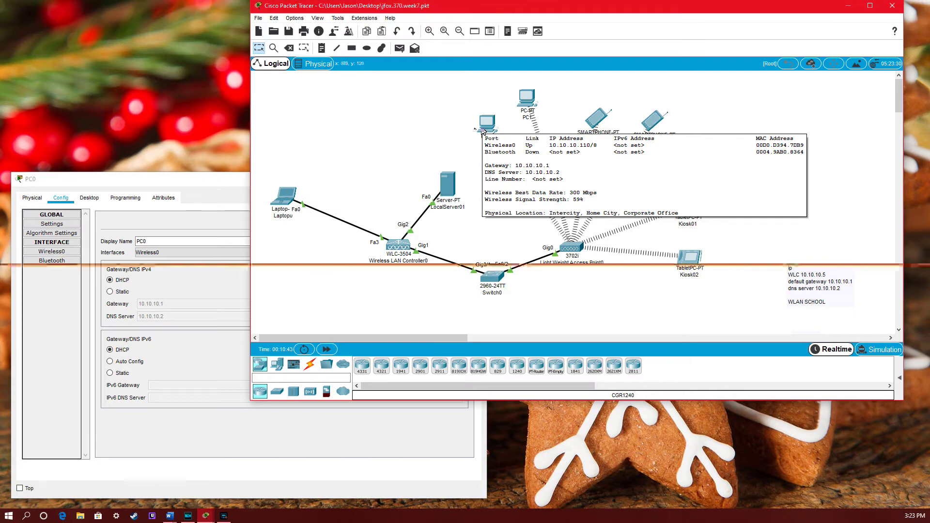
{"action": "left_click", "coordinate": [101, 206]}
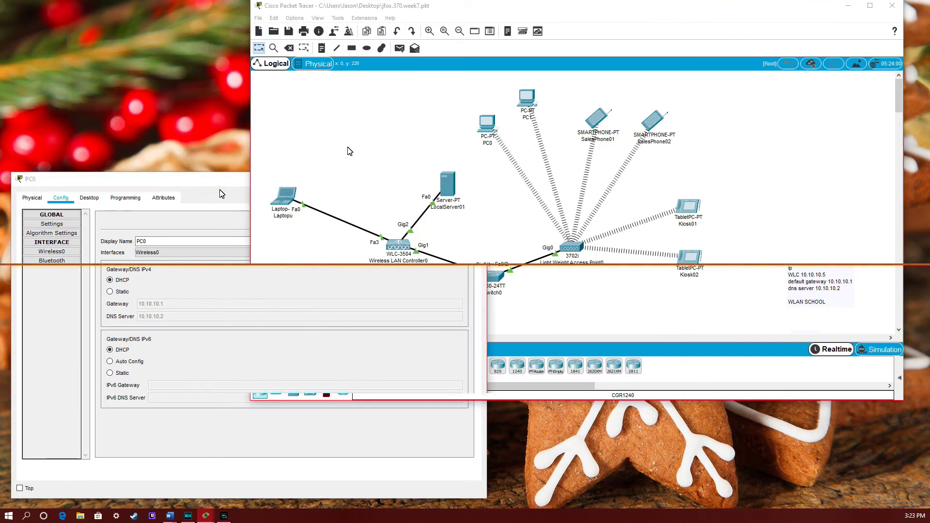
From PC0's Command Prompt, ping 10.10.10.102 and get 4 replies with 0% loss
{"action": "left_click", "coordinate": [100, 203]}
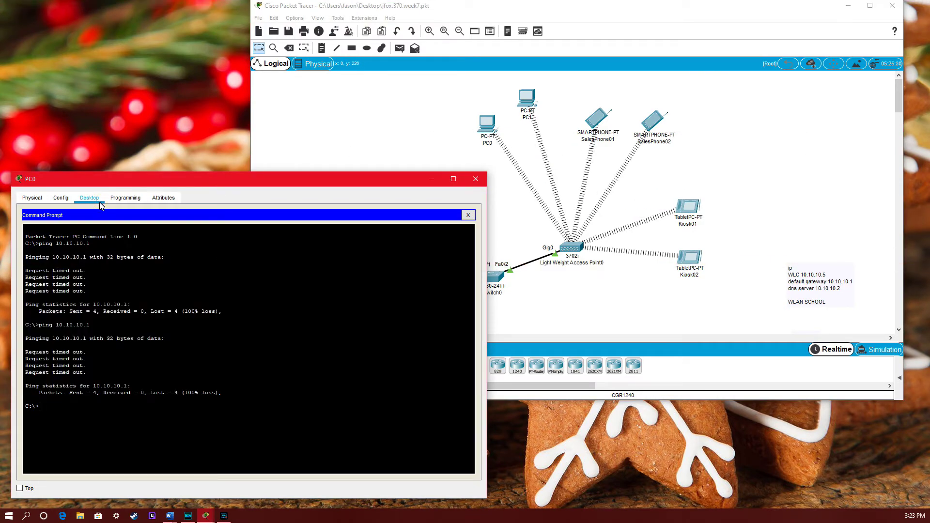
{"action": "left_click", "coordinate": [44, 408]}
{"action": "type", "text": "ping 10.10.10.102"}
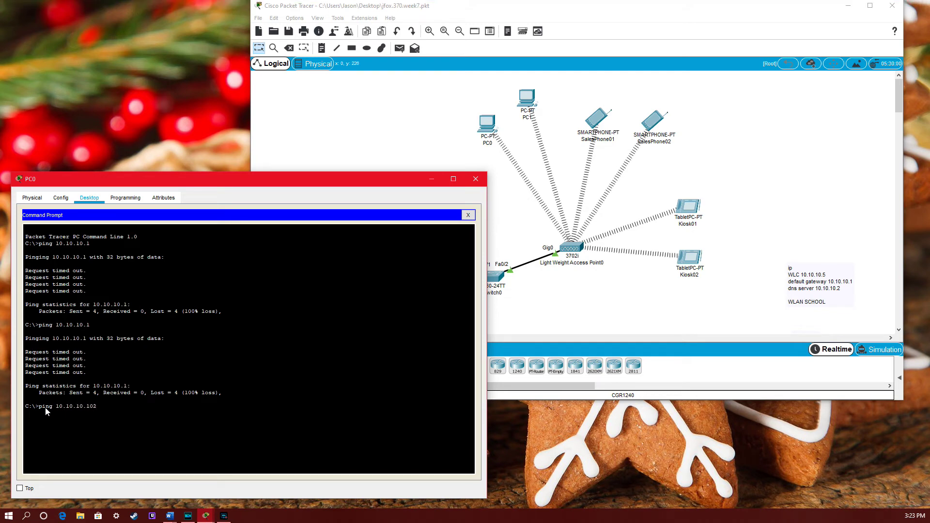
{"action": "key", "text": "Return"}
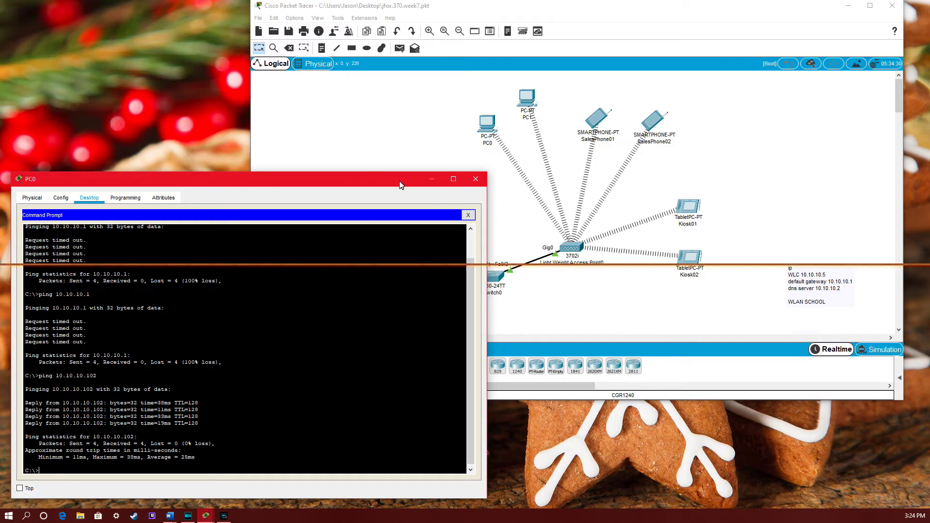
{"action": "left_click_drag", "start_coordinate": [401, 185], "coordinate": [414, 81]}
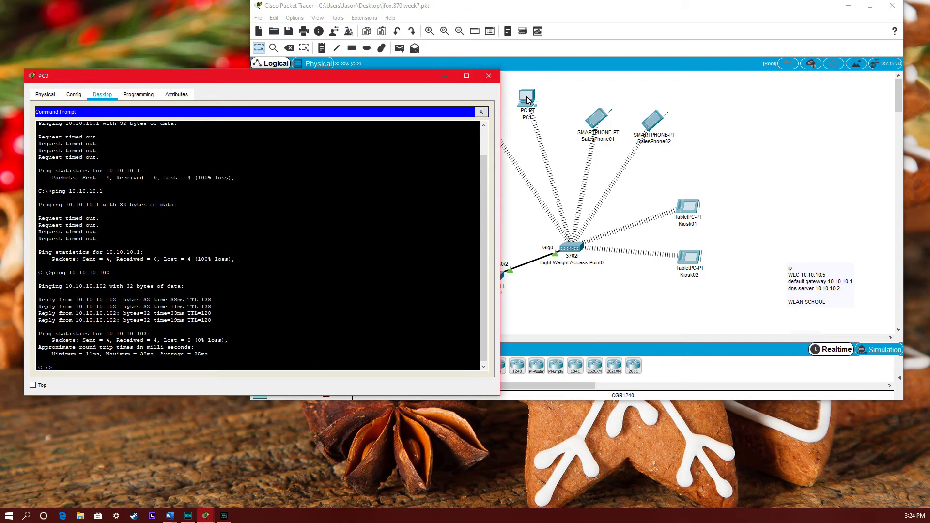
{"action": "left_click", "coordinate": [528, 99]}
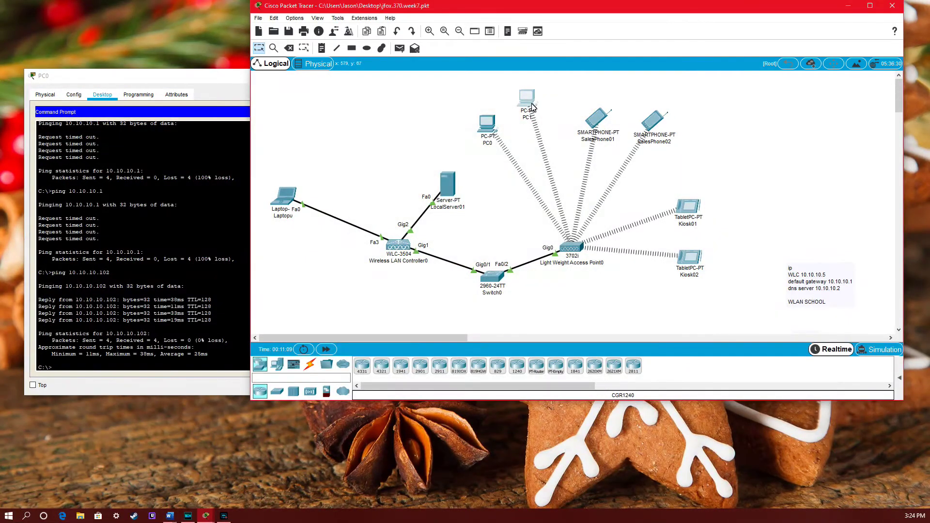
{"action": "mouse_move", "coordinate": [529, 105]}
{"action": "mouse_move", "coordinate": [485, 148]}
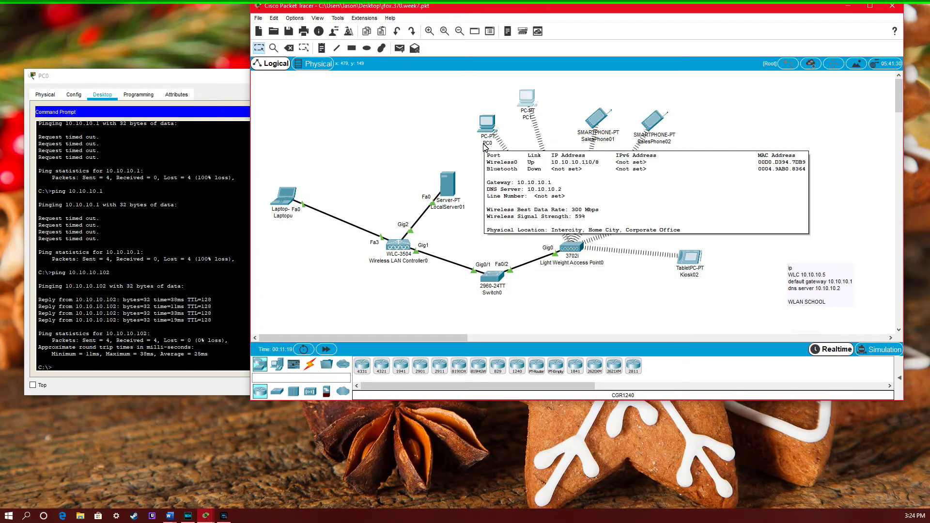
{"action": "mouse_move", "coordinate": [527, 121]}
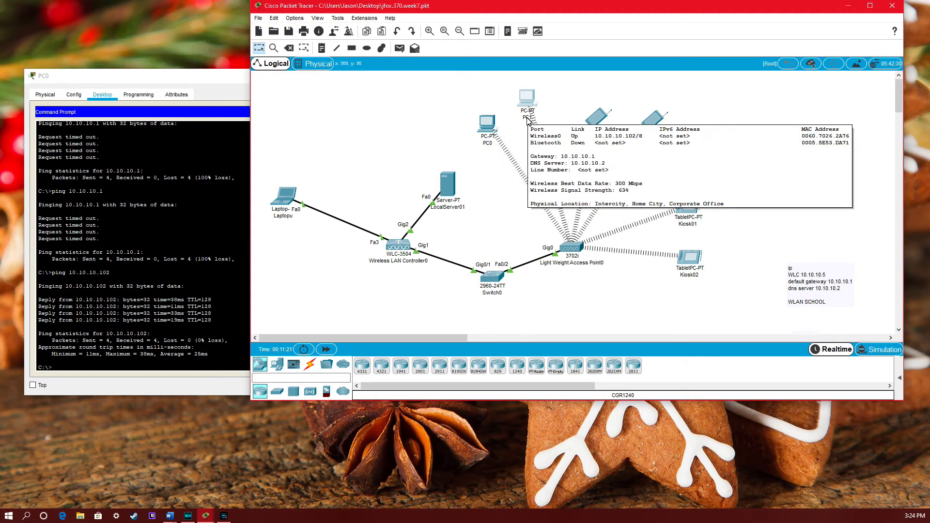
{"action": "mouse_move", "coordinate": [608, 125]}
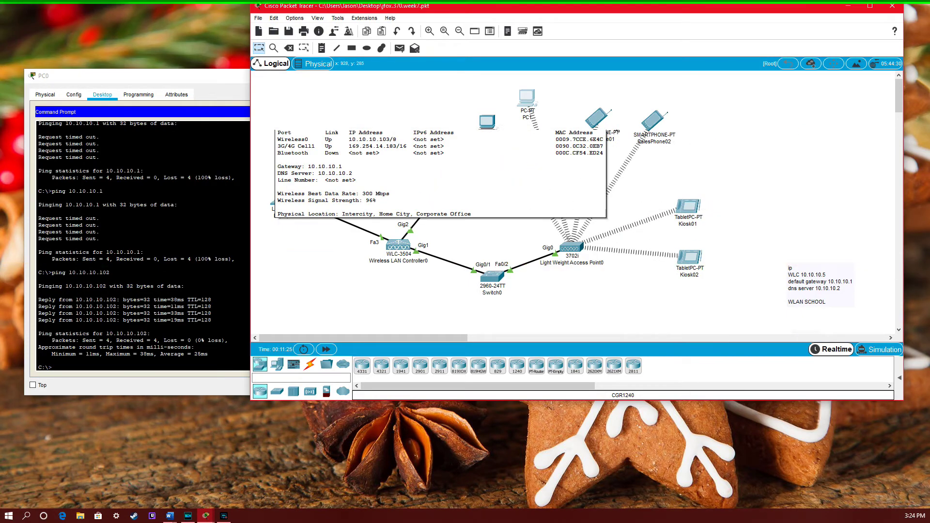
{"action": "mouse_move", "coordinate": [693, 213]}
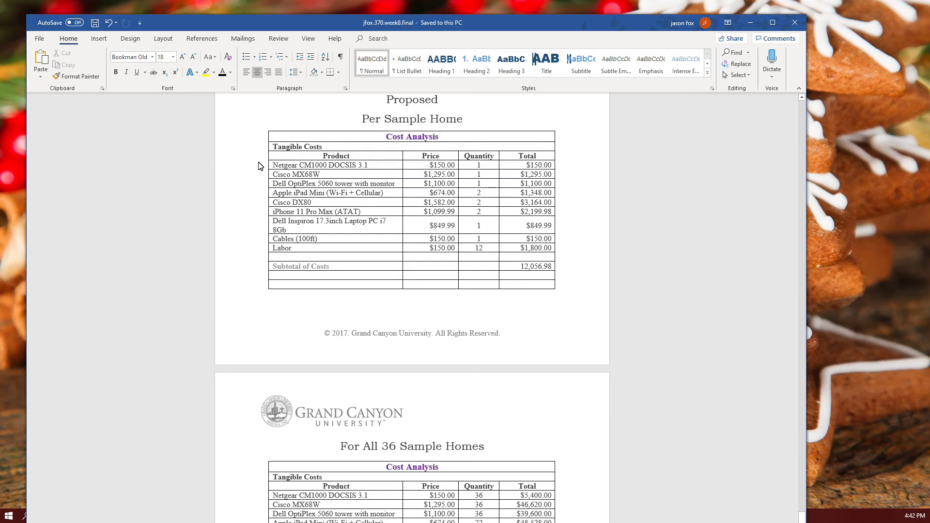
{"action": "scroll", "coordinate": [258, 166], "scroll_direction": "down", "scroll_amount": 10}
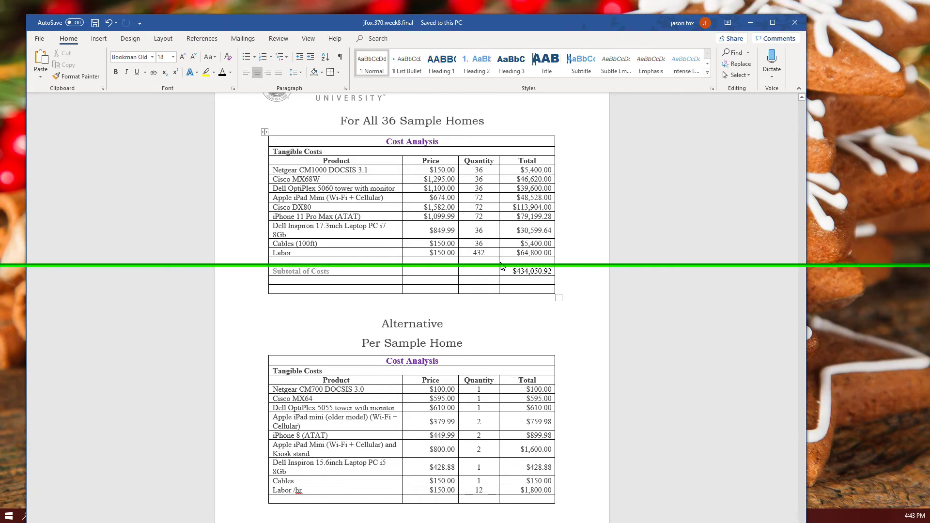
{"action": "scroll", "coordinate": [231, 325], "scroll_direction": "down", "scroll_amount": 1}
{"action": "scroll", "coordinate": [223, 318], "scroll_direction": "down", "scroll_amount": 4}
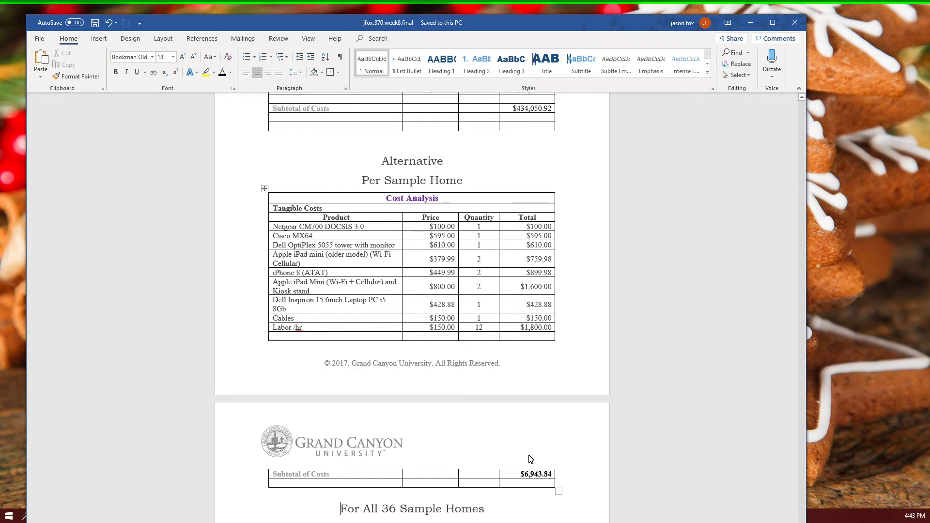
{"action": "scroll", "coordinate": [530, 458], "scroll_direction": "up", "scroll_amount": 5}
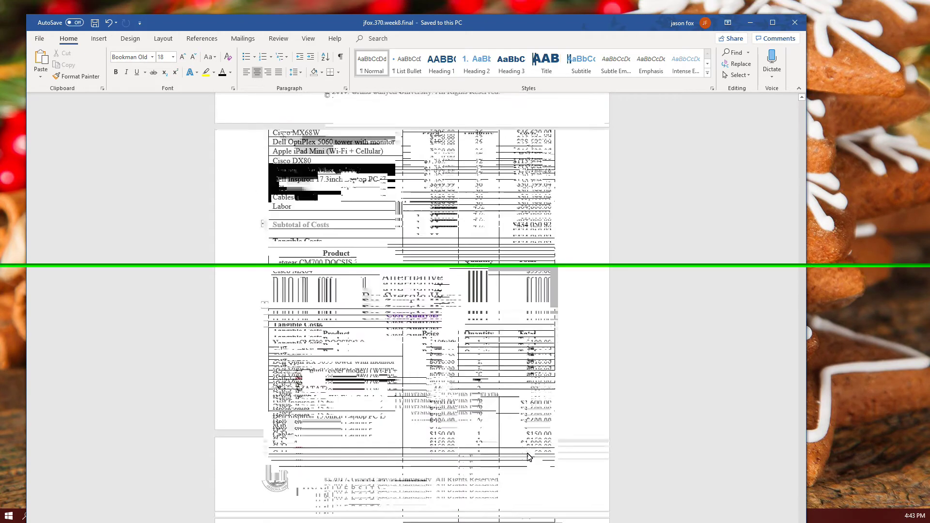
{"action": "scroll", "coordinate": [529, 458], "scroll_direction": "up", "scroll_amount": 3}
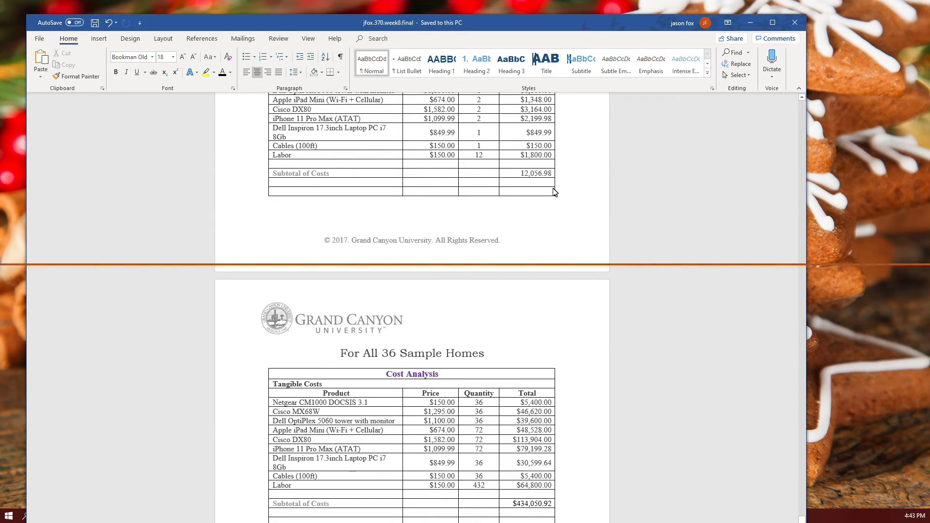
{"action": "scroll", "coordinate": [552, 247], "scroll_direction": "down", "scroll_amount": 3}
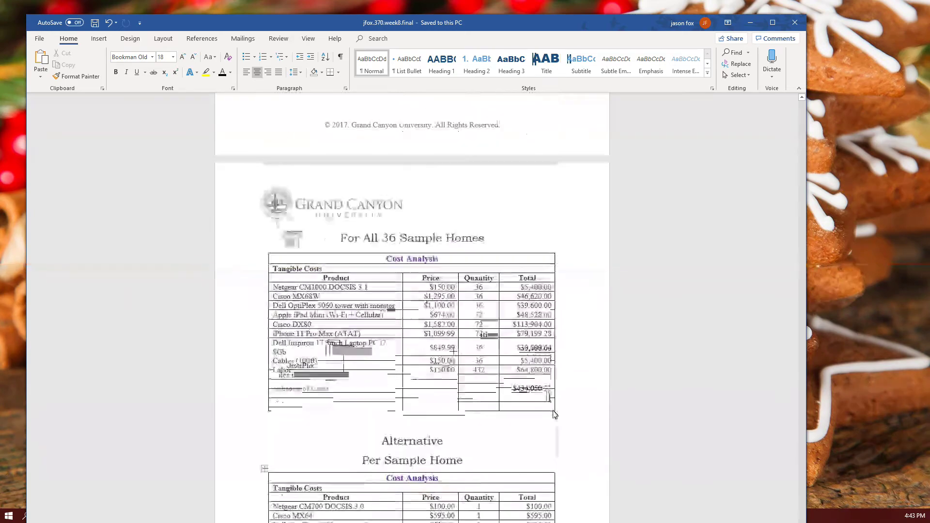
{"action": "scroll", "coordinate": [554, 415], "scroll_direction": "down", "scroll_amount": 10}
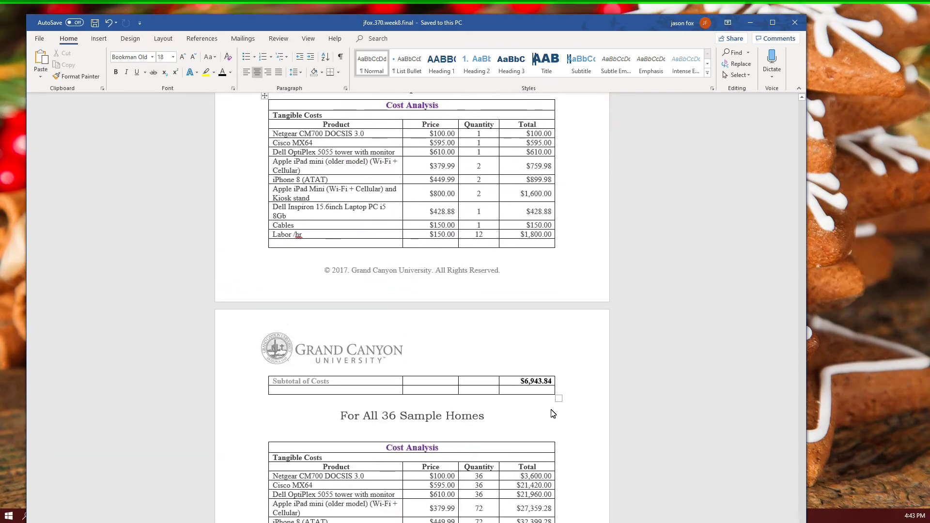
{"action": "scroll", "coordinate": [551, 415], "scroll_direction": "down", "scroll_amount": 3}
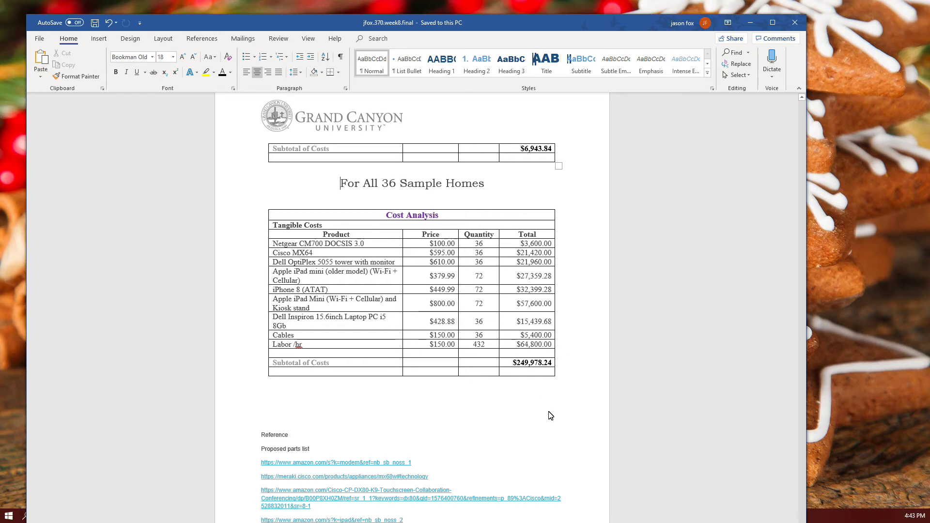
{"action": "scroll", "coordinate": [553, 418], "scroll_direction": "up", "scroll_amount": 10}
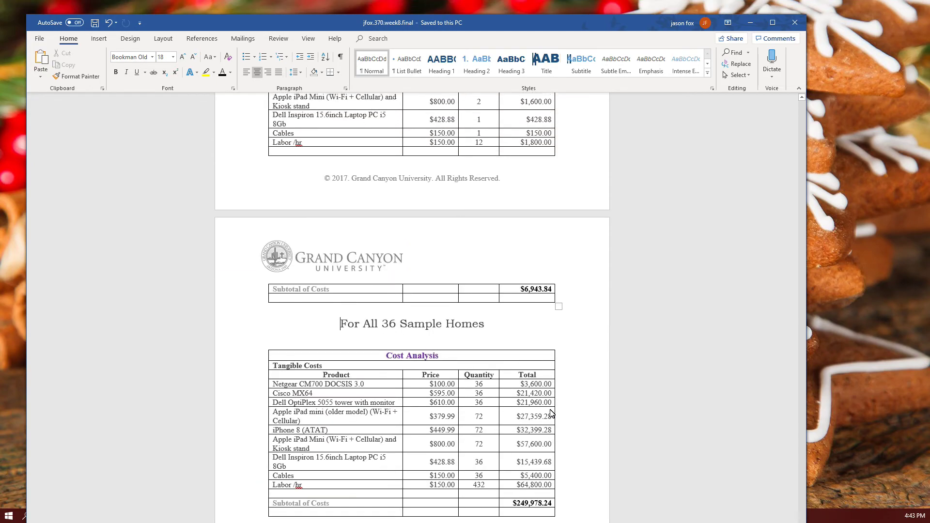
{"action": "scroll", "coordinate": [555, 421], "scroll_direction": "up", "scroll_amount": 3}
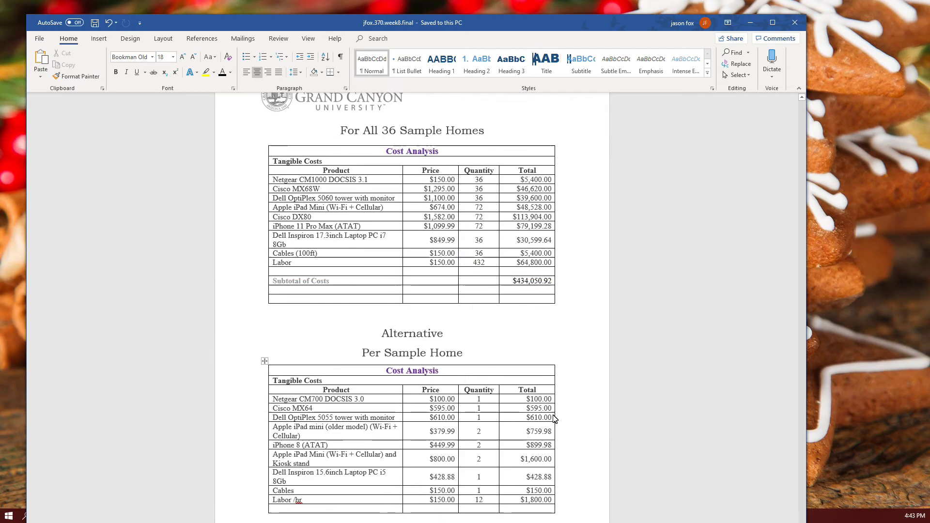
{"action": "scroll", "coordinate": [550, 206], "scroll_direction": "down", "scroll_amount": 7}
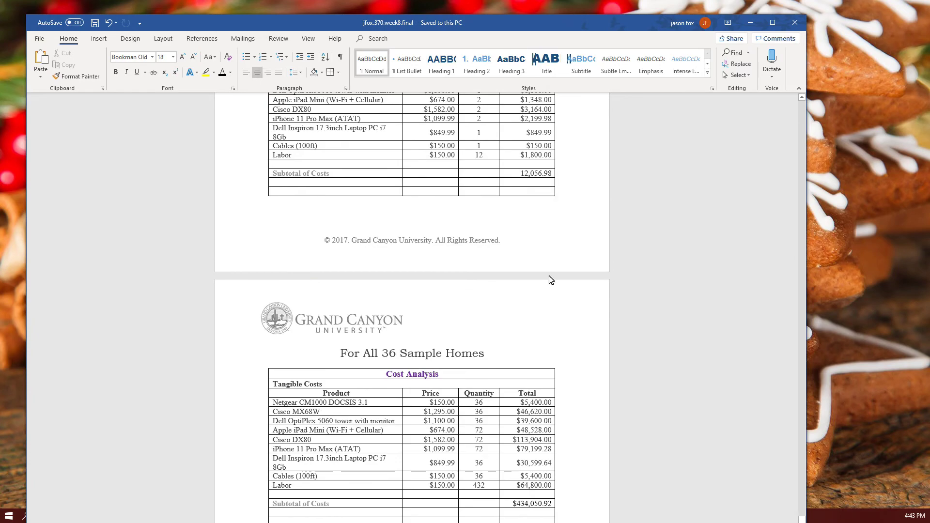
{"action": "scroll", "coordinate": [529, 457], "scroll_direction": "down", "scroll_amount": 3}
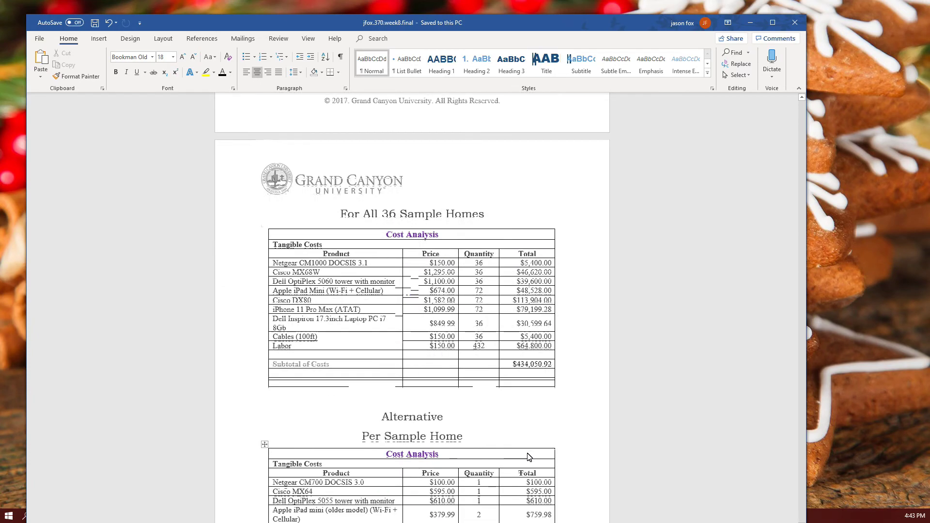
{"action": "scroll", "coordinate": [528, 457], "scroll_direction": "down", "scroll_amount": 5}
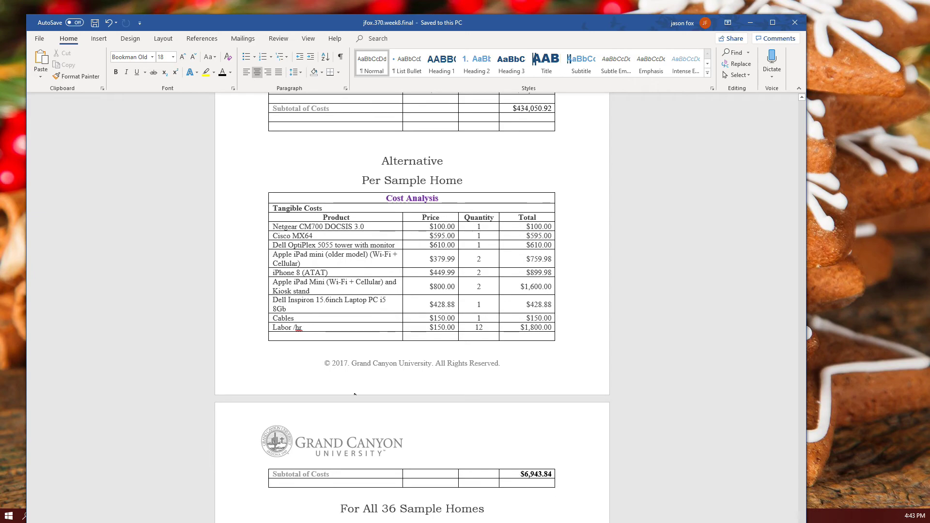
{"action": "scroll", "coordinate": [223, 316], "scroll_direction": "up", "scroll_amount": 1}
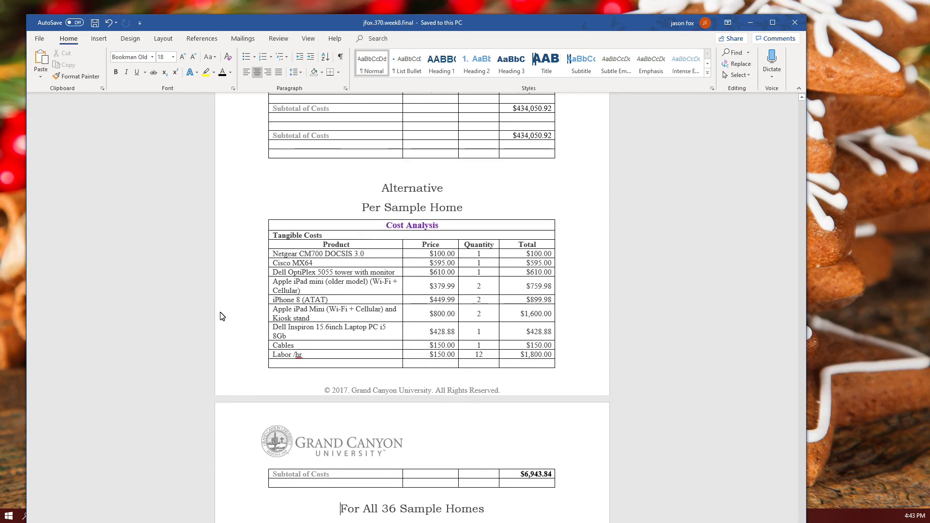
{"action": "scroll", "coordinate": [222, 317], "scroll_direction": "up", "scroll_amount": 3}
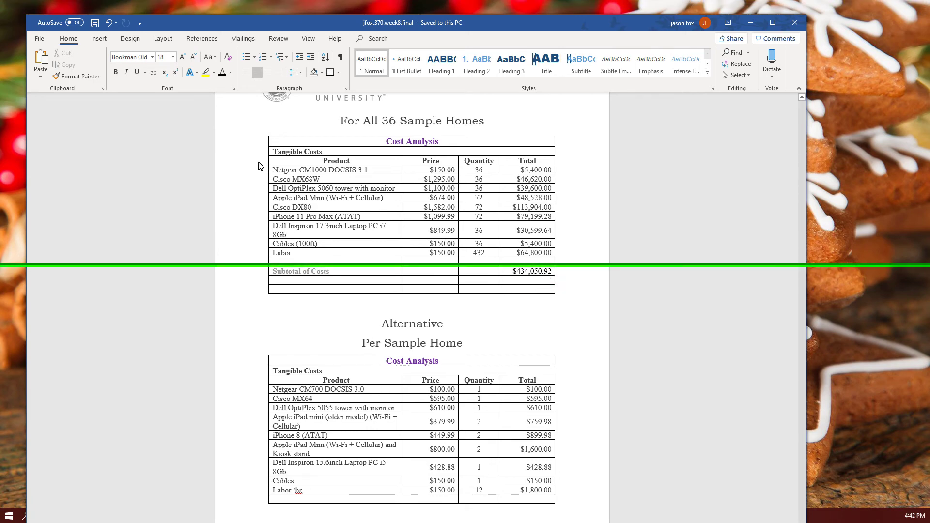
{"action": "scroll", "coordinate": [258, 166], "scroll_direction": "up", "scroll_amount": 1}
{"action": "scroll", "coordinate": [258, 166], "scroll_direction": "up", "scroll_amount": 10}
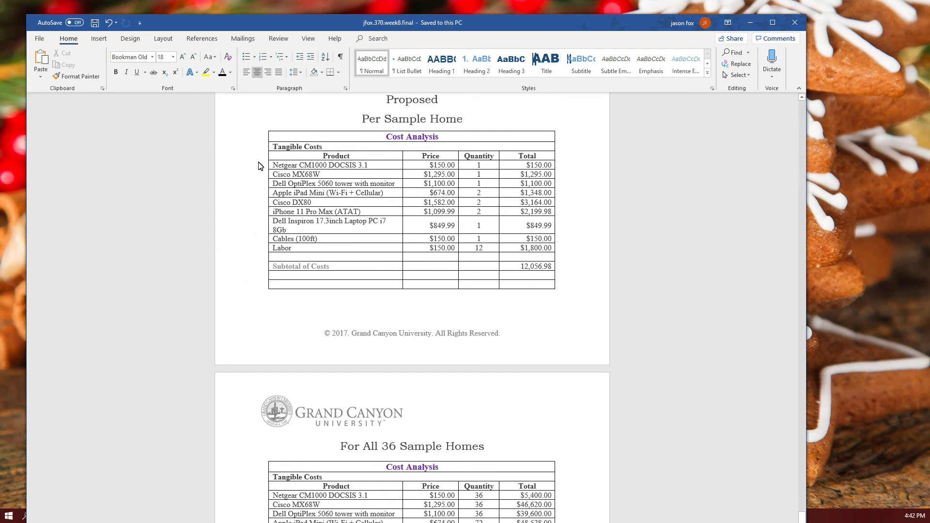
{"action": "scroll", "coordinate": [261, 166], "scroll_direction": "down", "scroll_amount": 6}
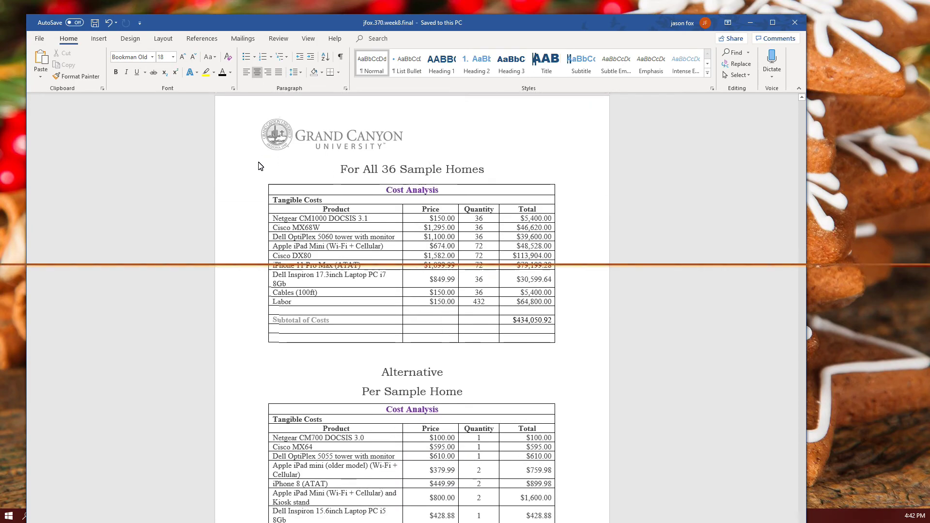
{"action": "scroll", "coordinate": [261, 166], "scroll_direction": "down", "scroll_amount": 1}
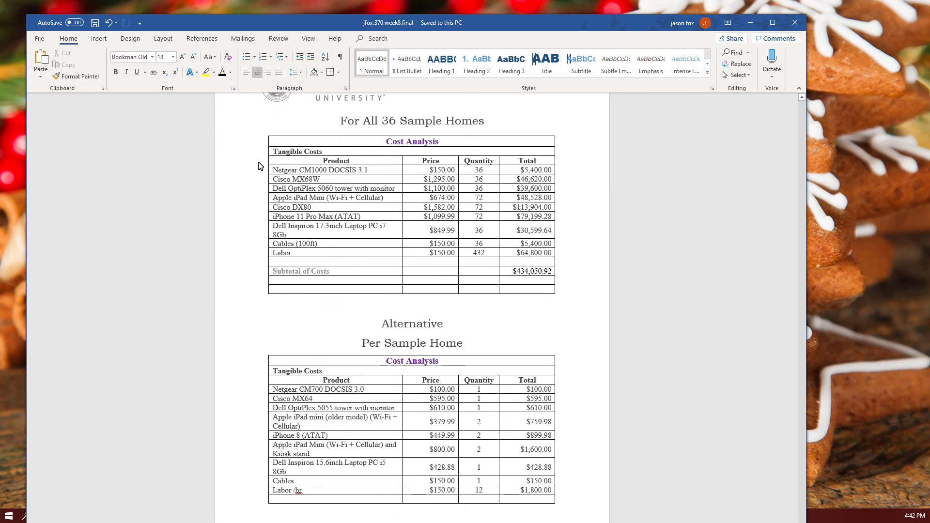